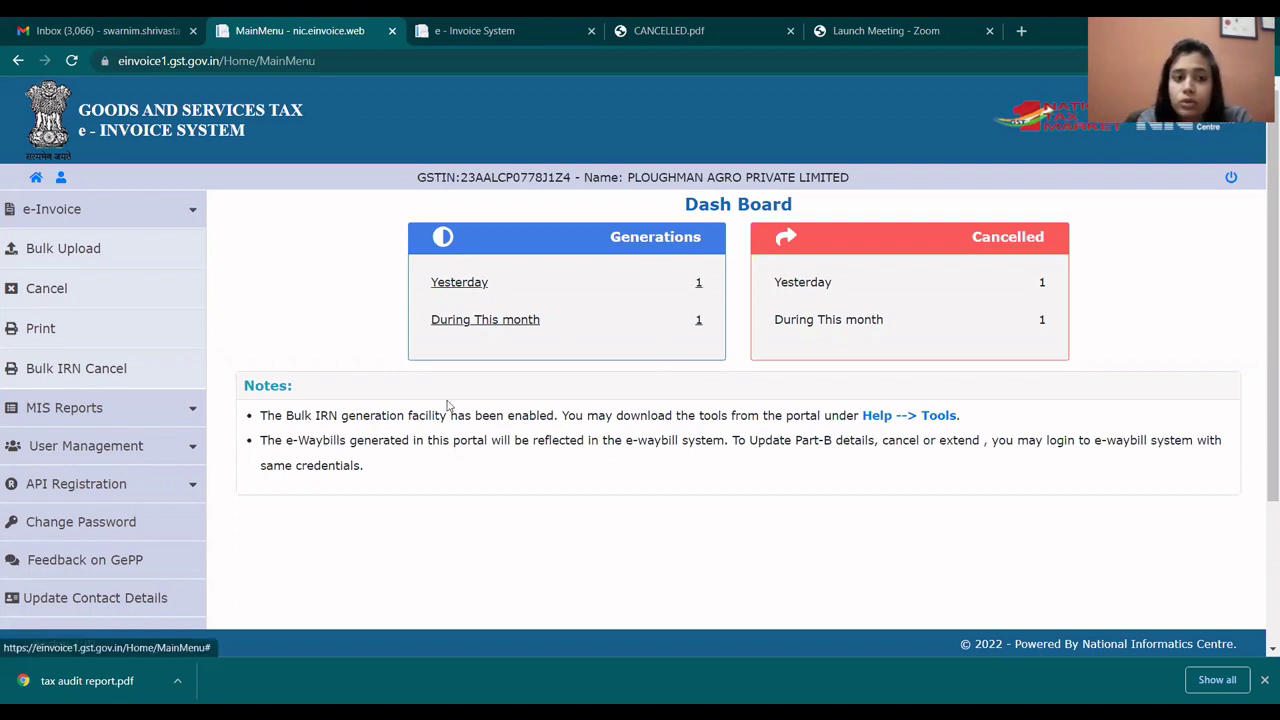
# Open the Invoice Bulk Upload page from the e-Invoice menu for uploading an e-Invoice JSON file
pyautogui.click(132, 222)
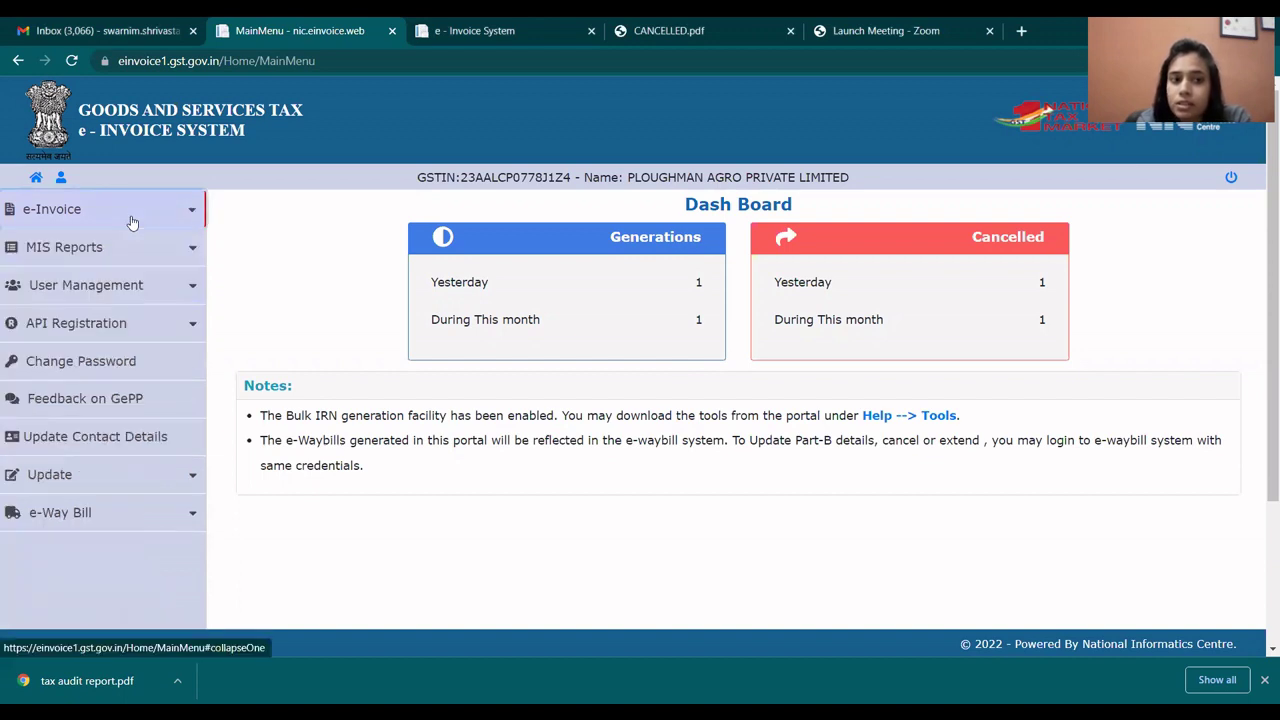
pyautogui.click(132, 222)
pyautogui.click(93, 258)
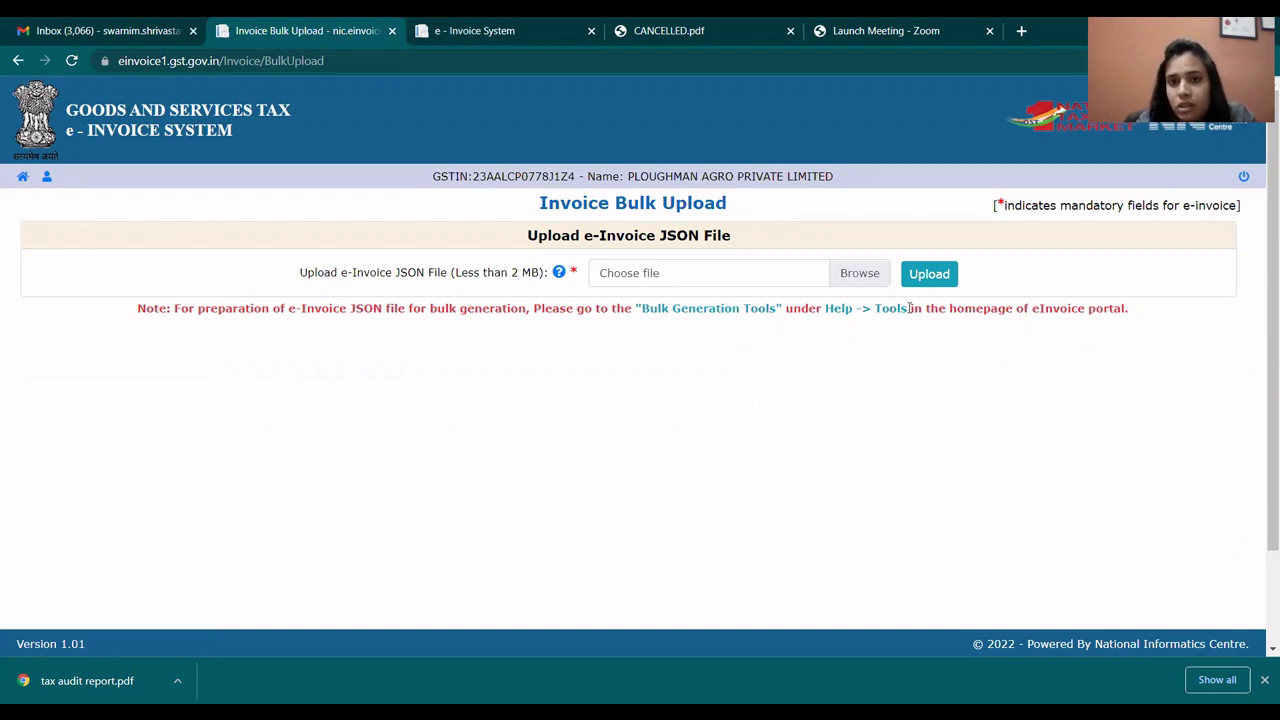
# On the e-Invoice System homepage, go to Help > Tools > Bulk Generation Tools
pyautogui.click(455, 31)
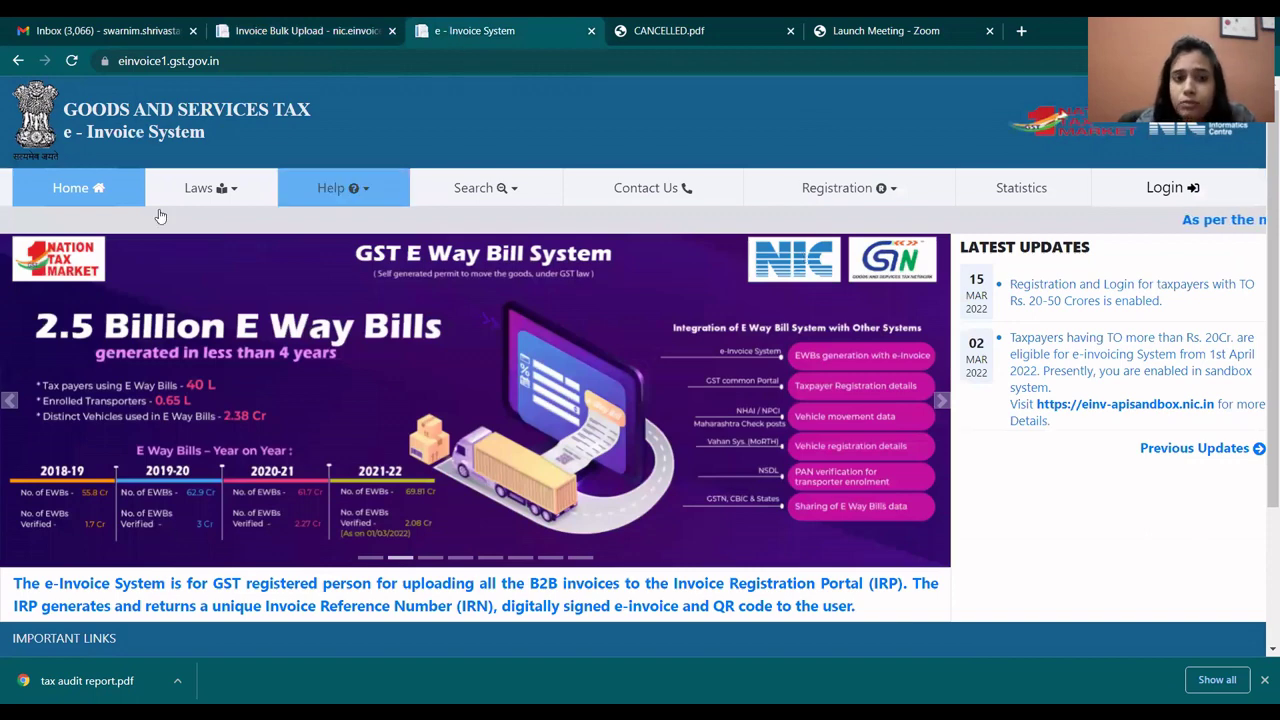
pyautogui.click(332, 188)
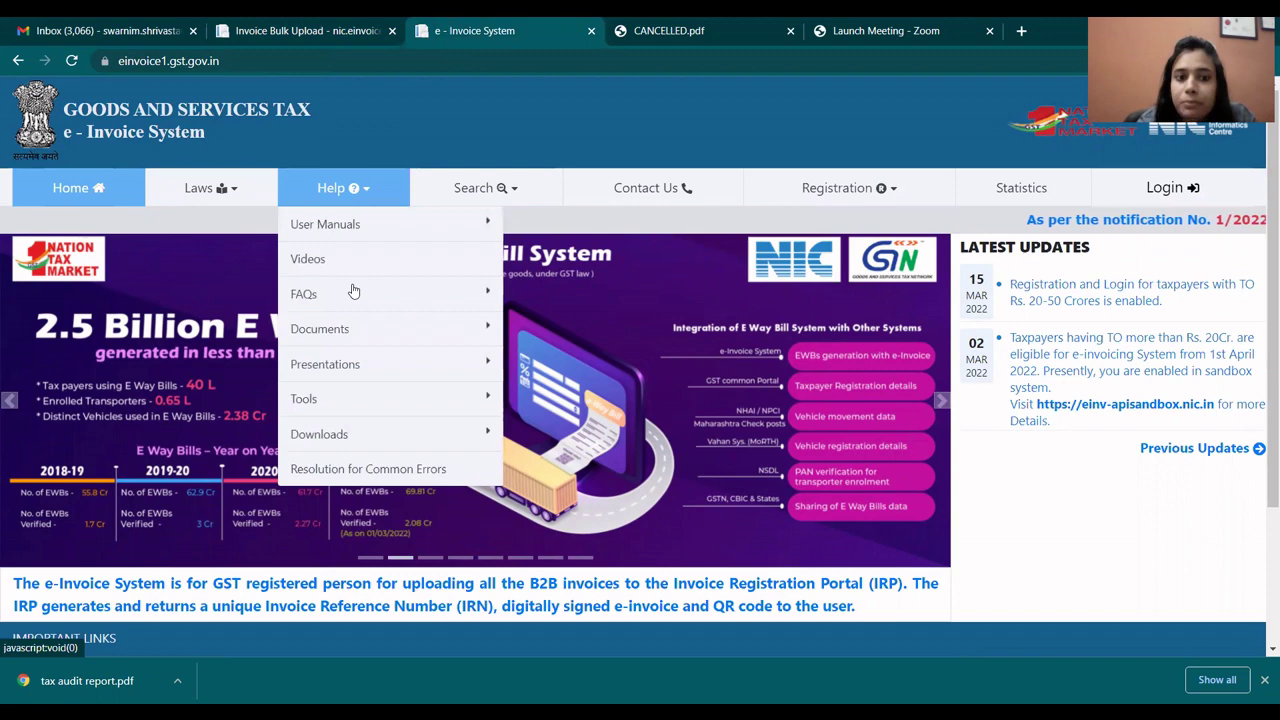
pyautogui.moveTo(371, 410)
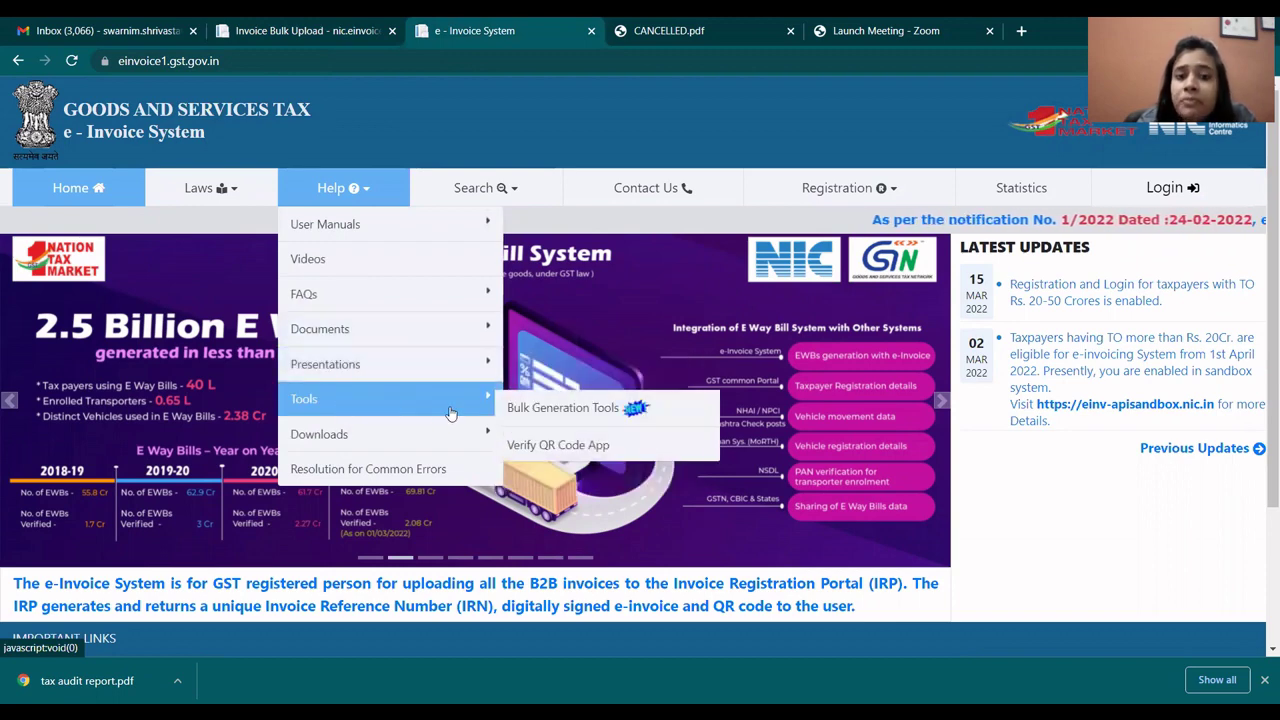
pyautogui.click(565, 408)
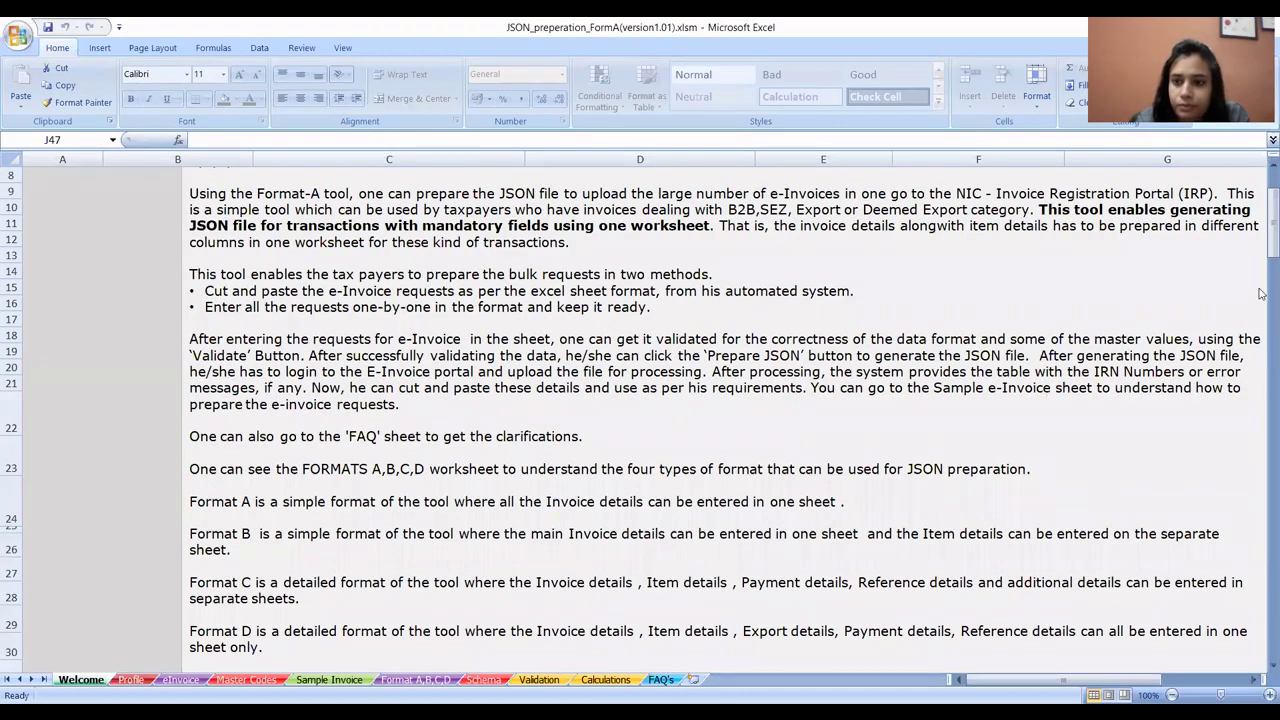
# Read through the JSON_preperation_FormA Welcome instructions, then move to the Profile sheet
pyautogui.moveTo(1263, 255); pyautogui.dragTo(1261, 187)
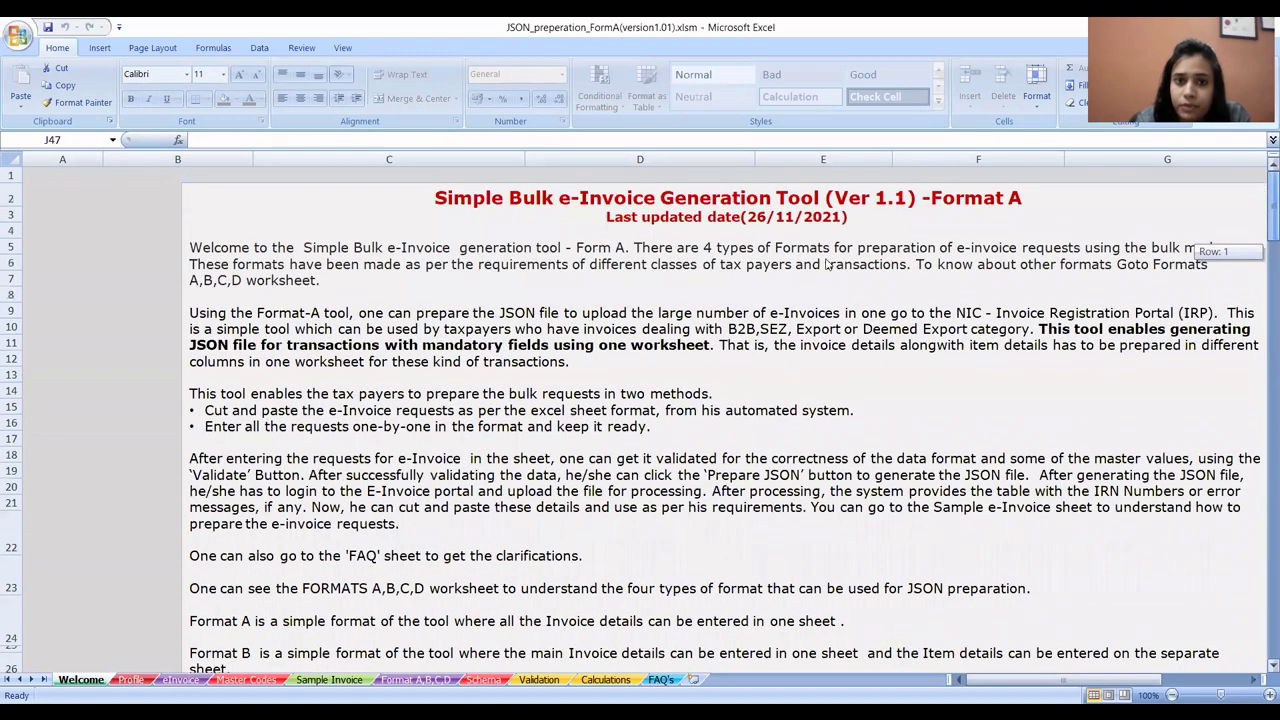
pyautogui.moveTo(1000, 683); pyautogui.dragTo(1020, 683)
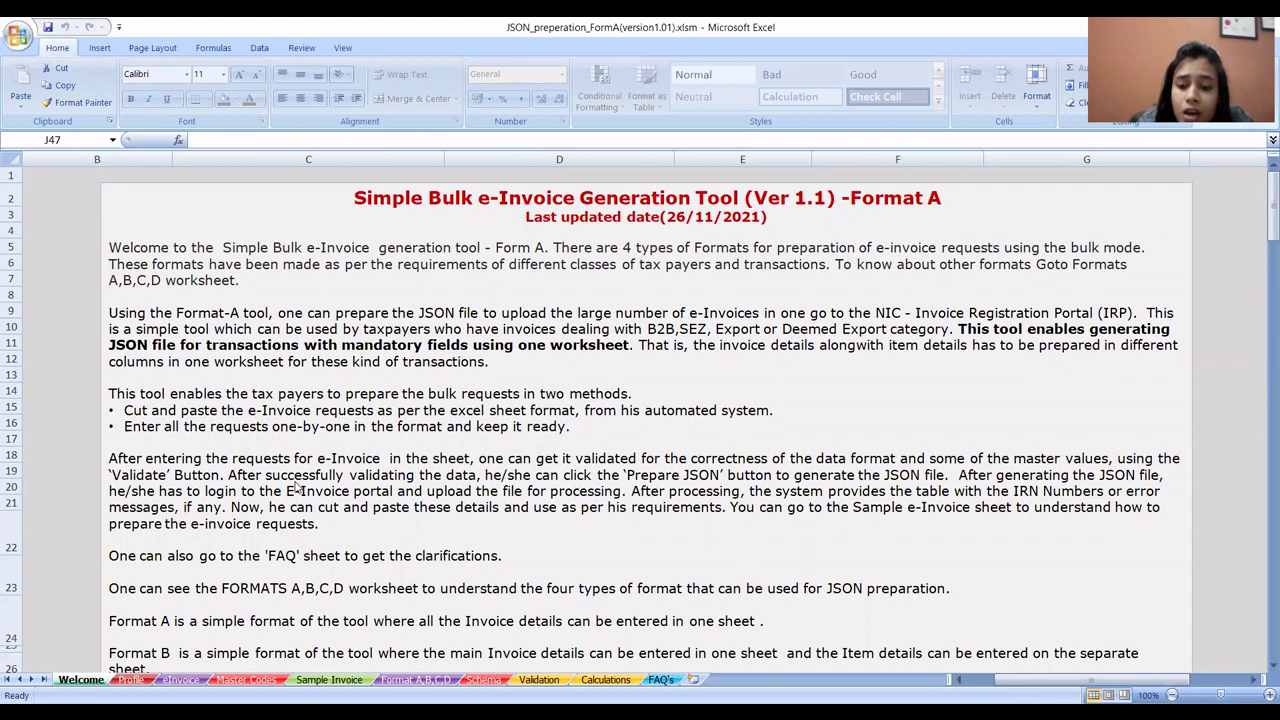
pyautogui.moveTo(1270, 200); pyautogui.dragTo(1261, 228)
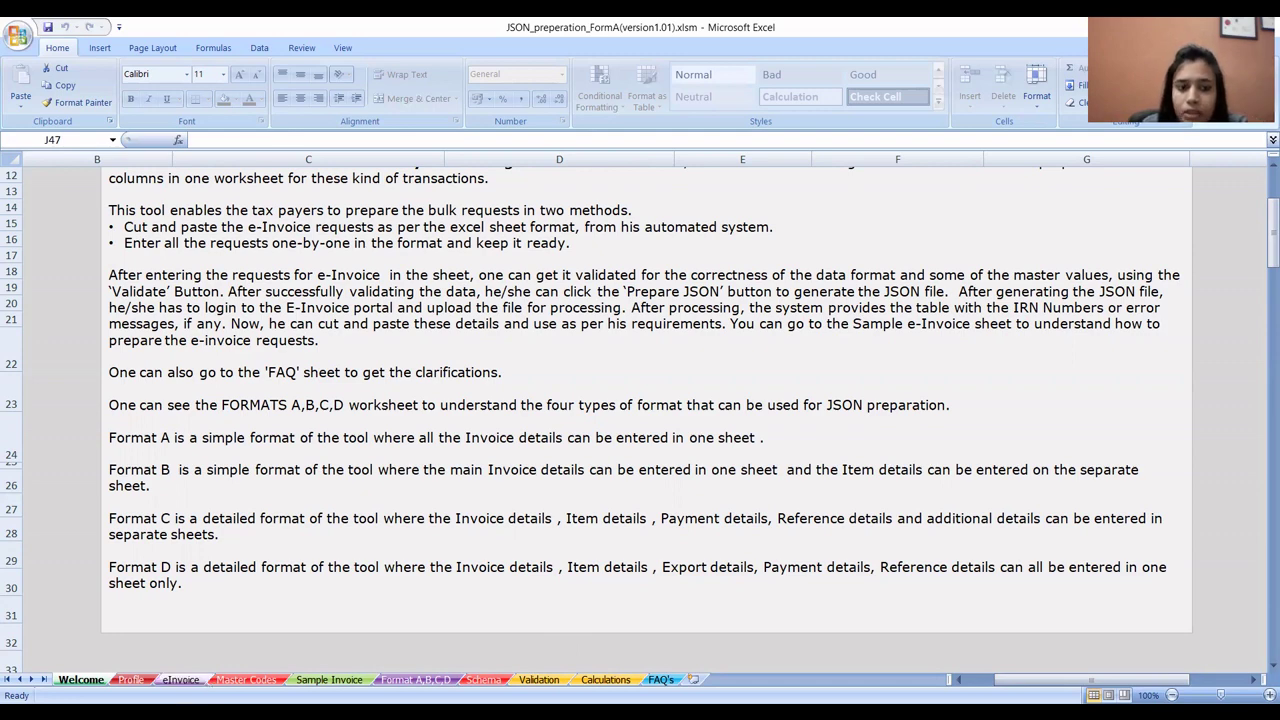
pyautogui.click(131, 680)
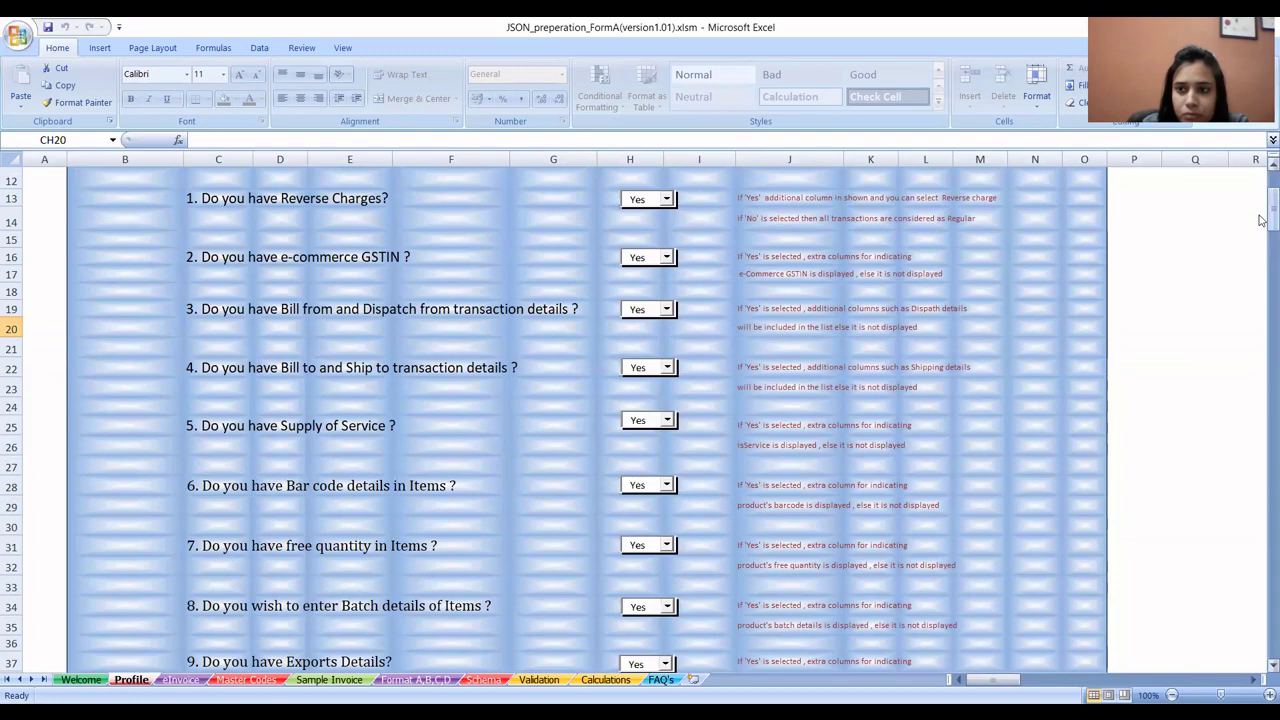
# Review the Seller GSTIN Details and Profile Details, then move to the eInvoice entry sheet
pyautogui.moveTo(1262, 218); pyautogui.dragTo(1262, 192)
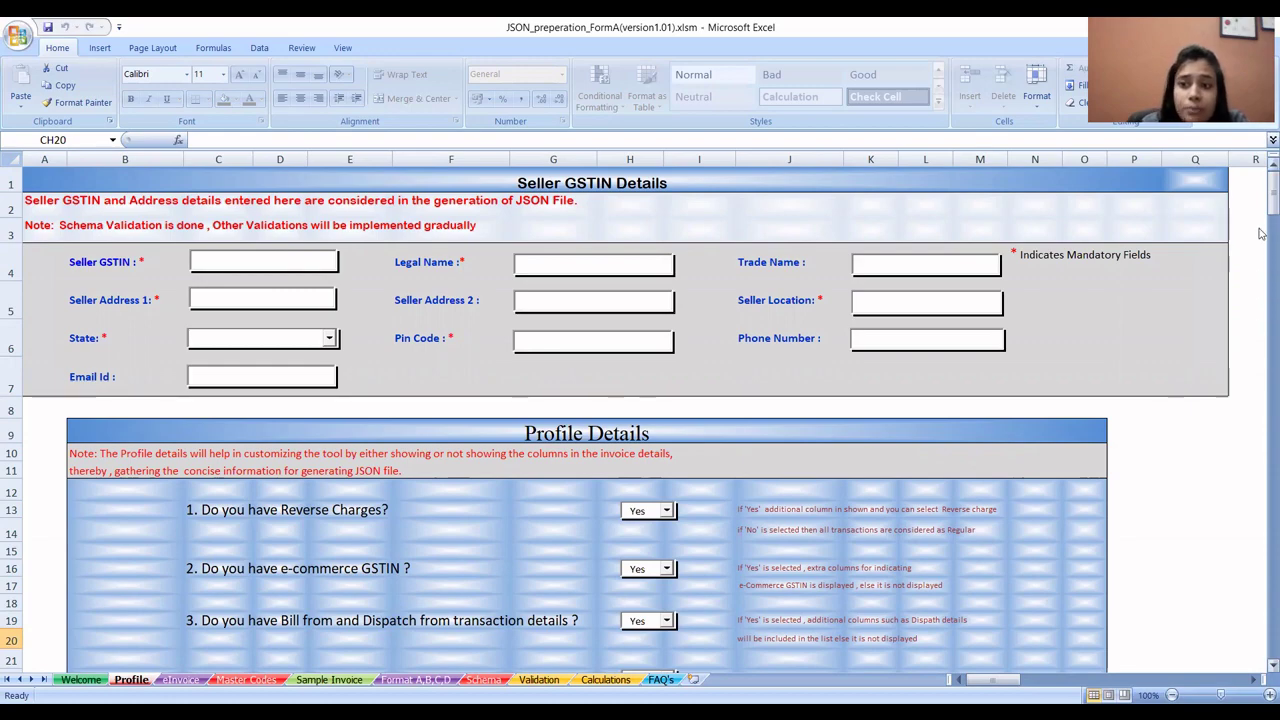
pyautogui.moveTo(1272, 200); pyautogui.dragTo(1260, 228)
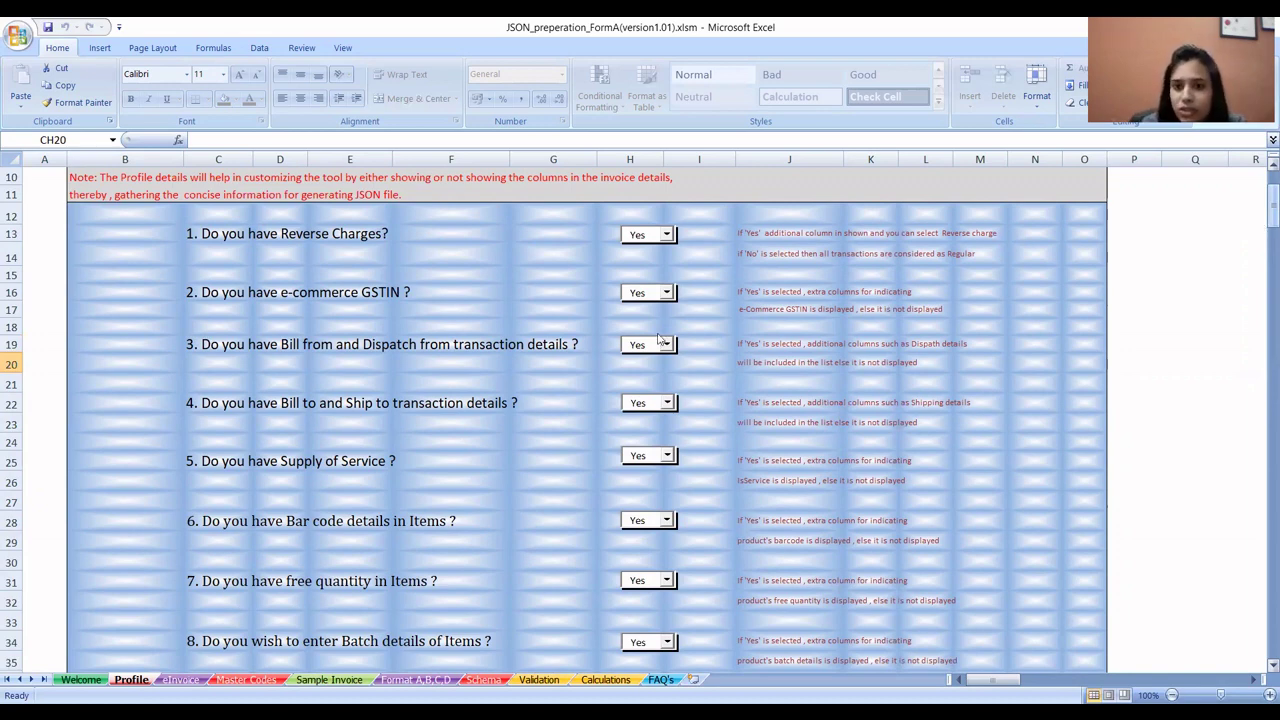
pyautogui.click(181, 680)
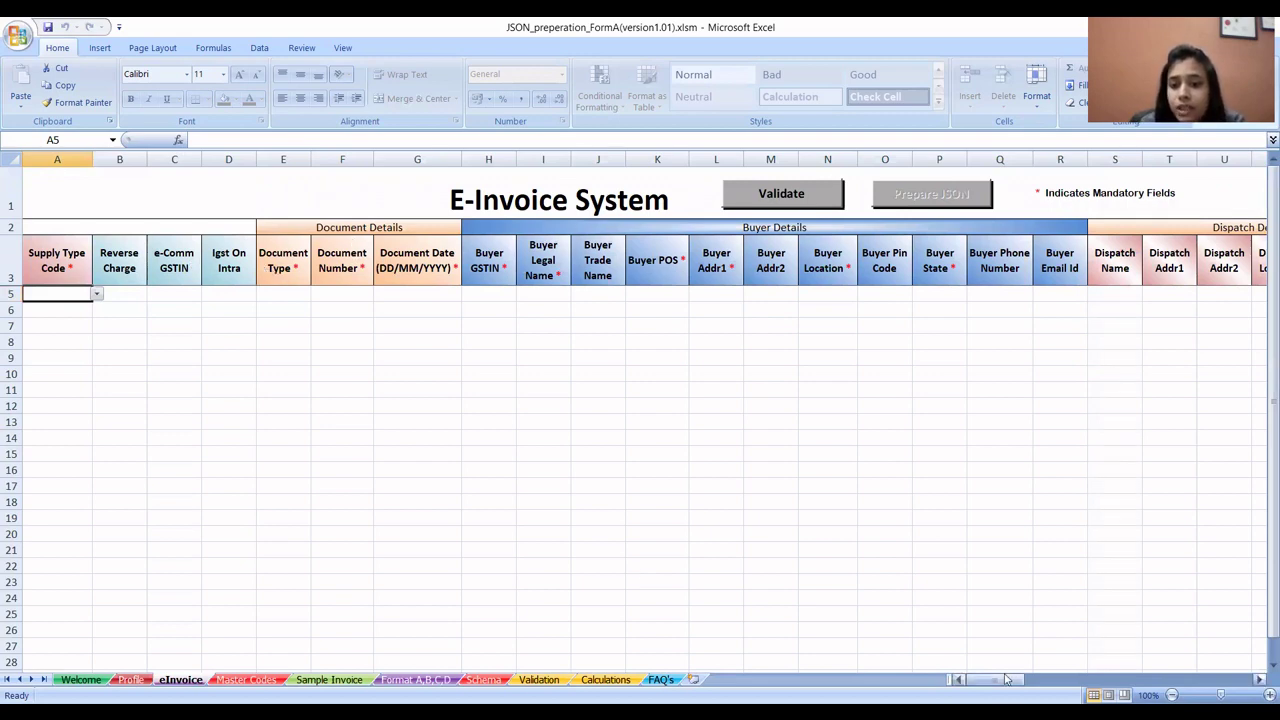
# Scan the eInvoice sheet's columns out to Error List, then view the Master Codes sheet
pyautogui.moveTo(1005, 681); pyautogui.dragTo(1207, 683)
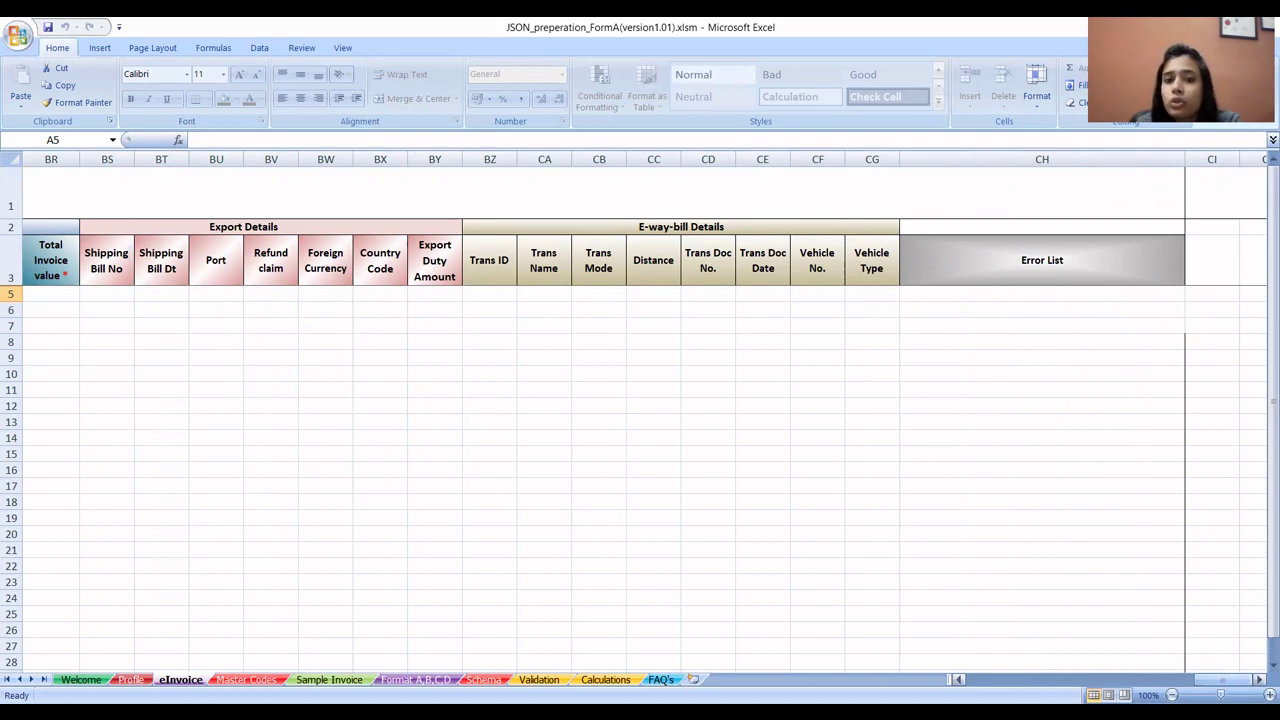
pyautogui.moveTo(1215, 681); pyautogui.dragTo(966, 681)
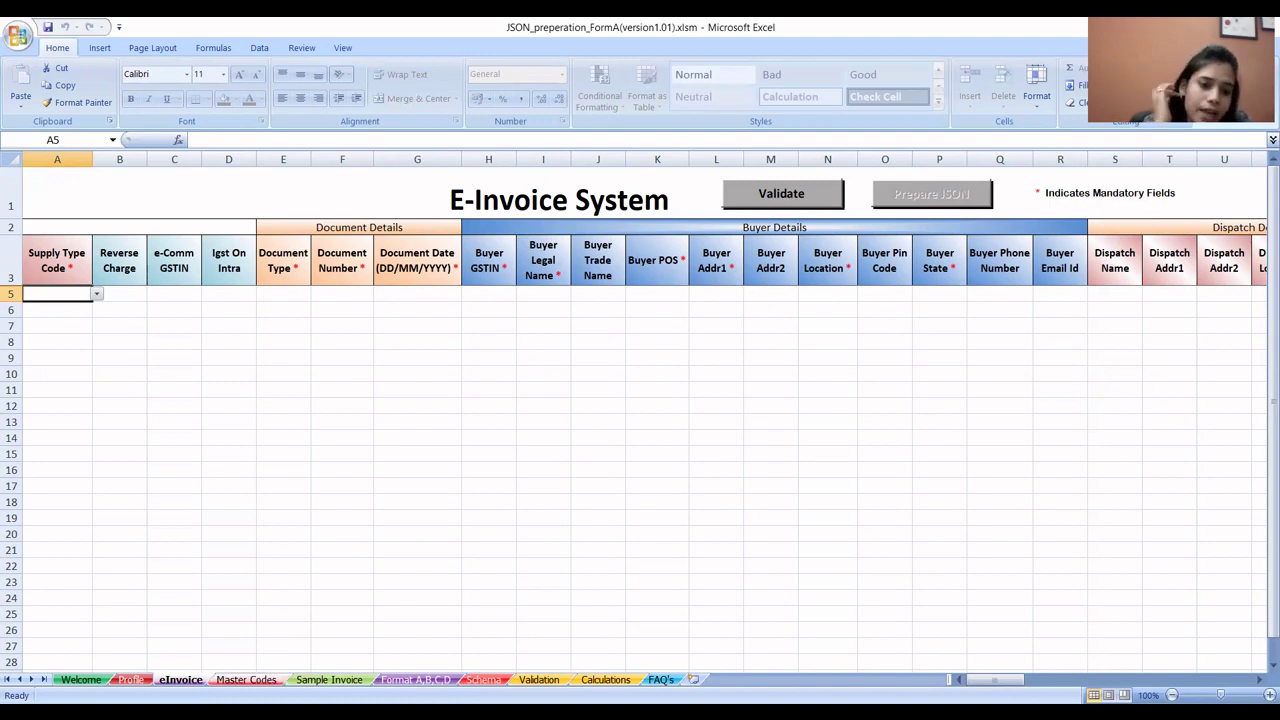
pyautogui.click(246, 679)
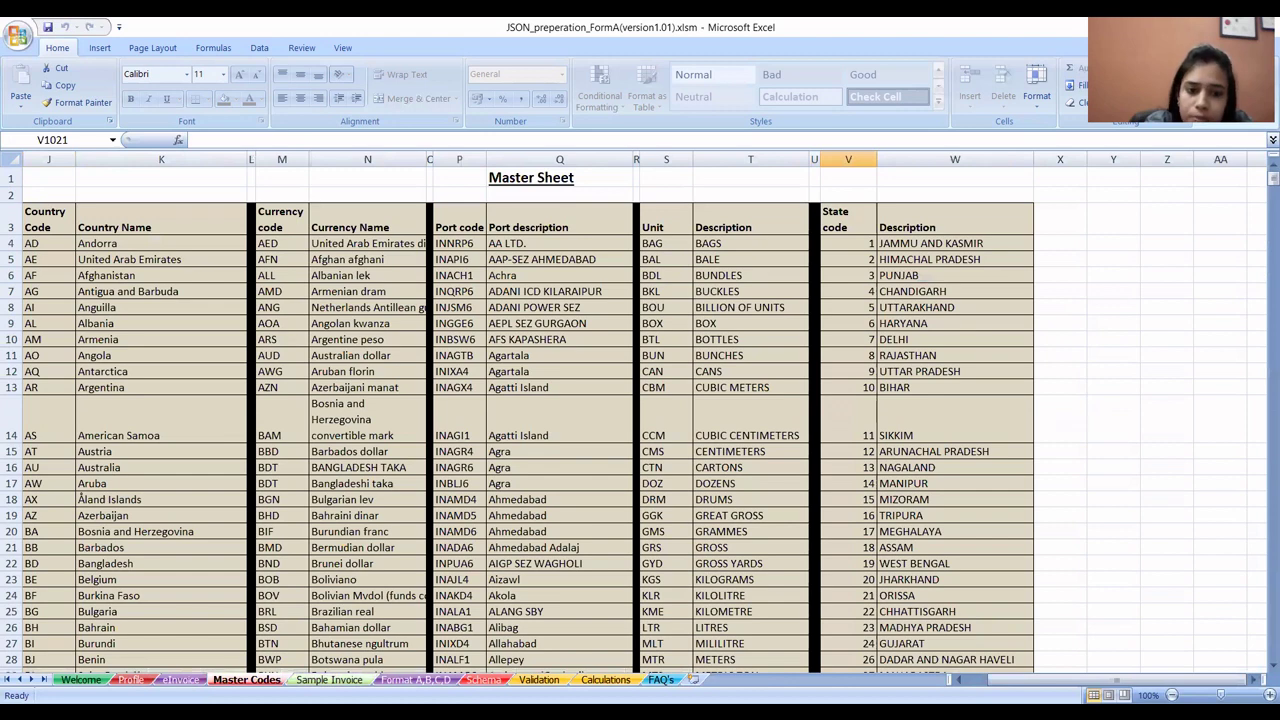
# Show the Sample Invoice sheet with its single-item and multiple-item example rows
pyautogui.click(329, 680)
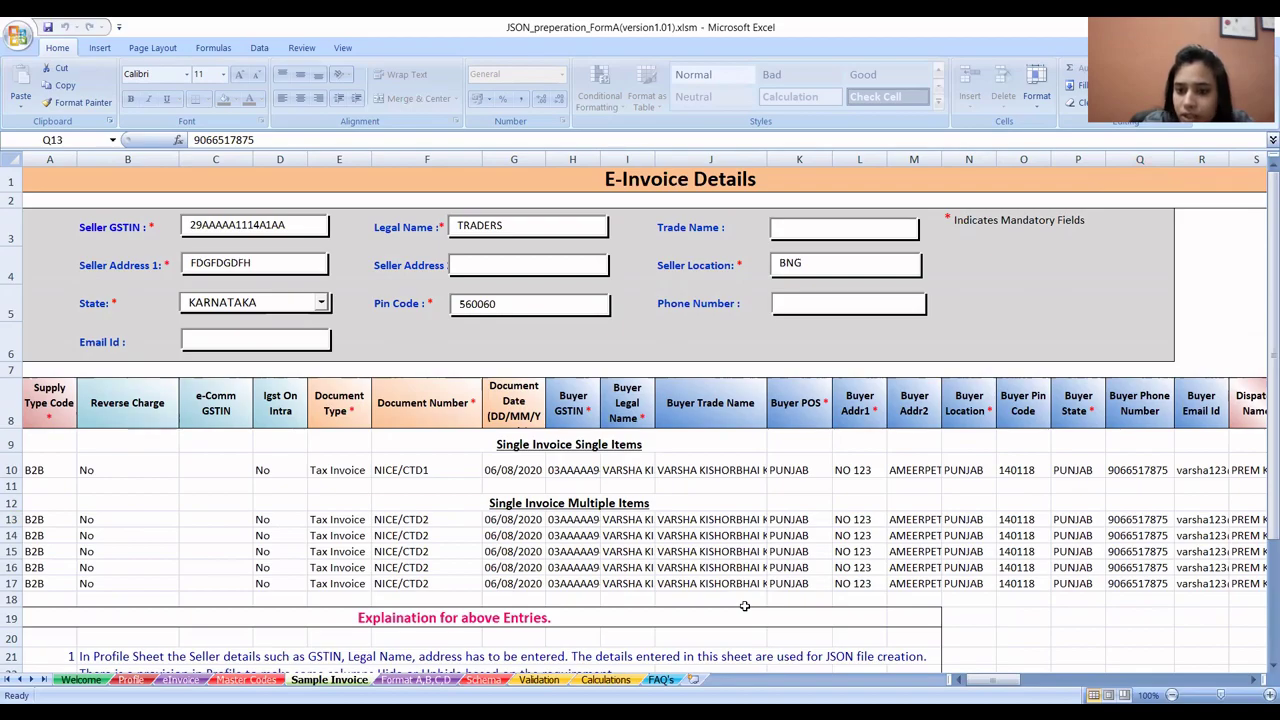
# Return from Excel to Chrome's Invoice Bulk Upload tab
pyautogui.hotkey('alt', 'Tab')
pyautogui.hotkey('ctrl', 'shift', 'Tab')
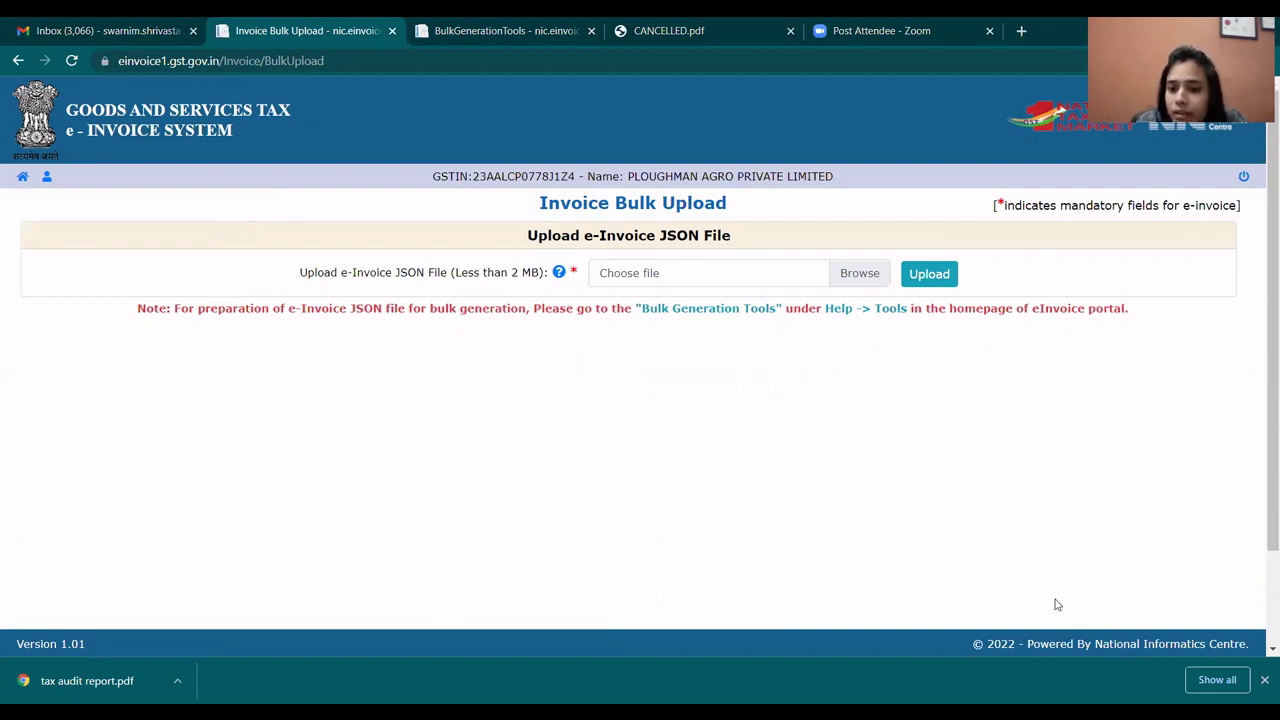
# Switch from Chrome to TallyPrime's Gateway of Tally
pyautogui.hotkey('alt', 'Tab')
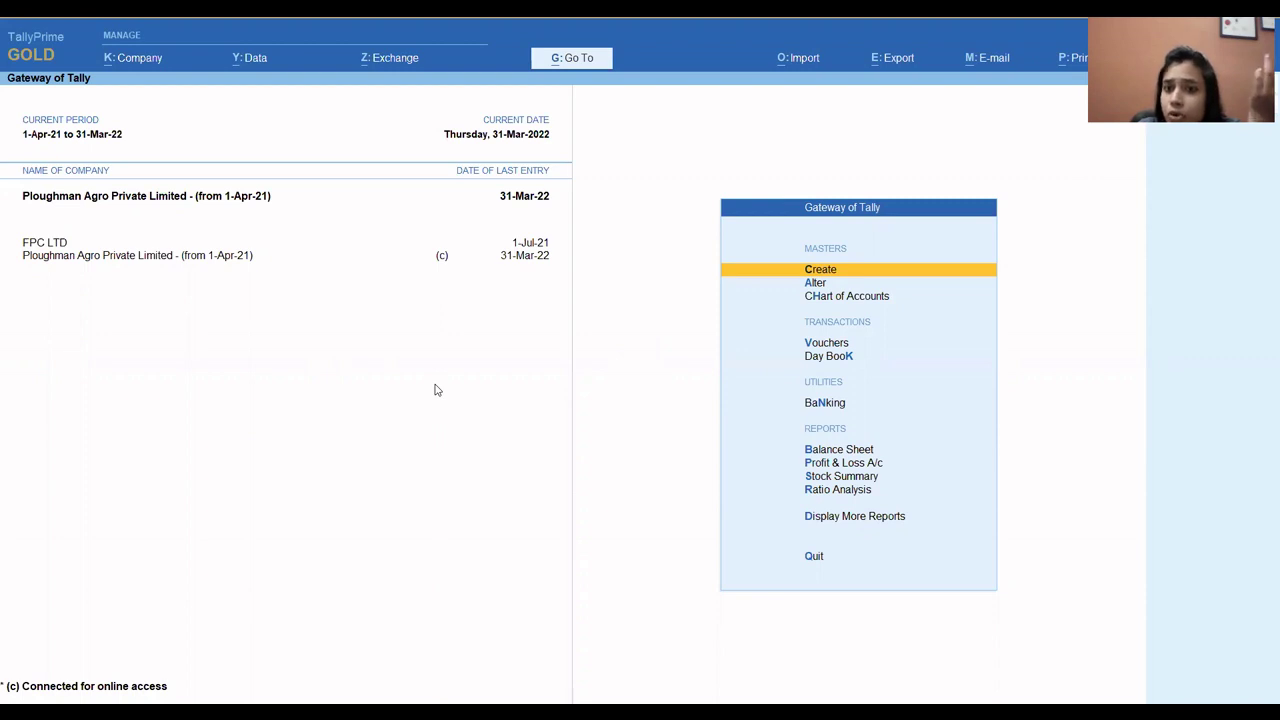
pyautogui.press('Return')
pyautogui.press('Down')
pyautogui.press('Down')
pyautogui.press('Down')
pyautogui.press('Down')
pyautogui.press('Down')
pyautogui.press('Down')
pyautogui.press('Down')
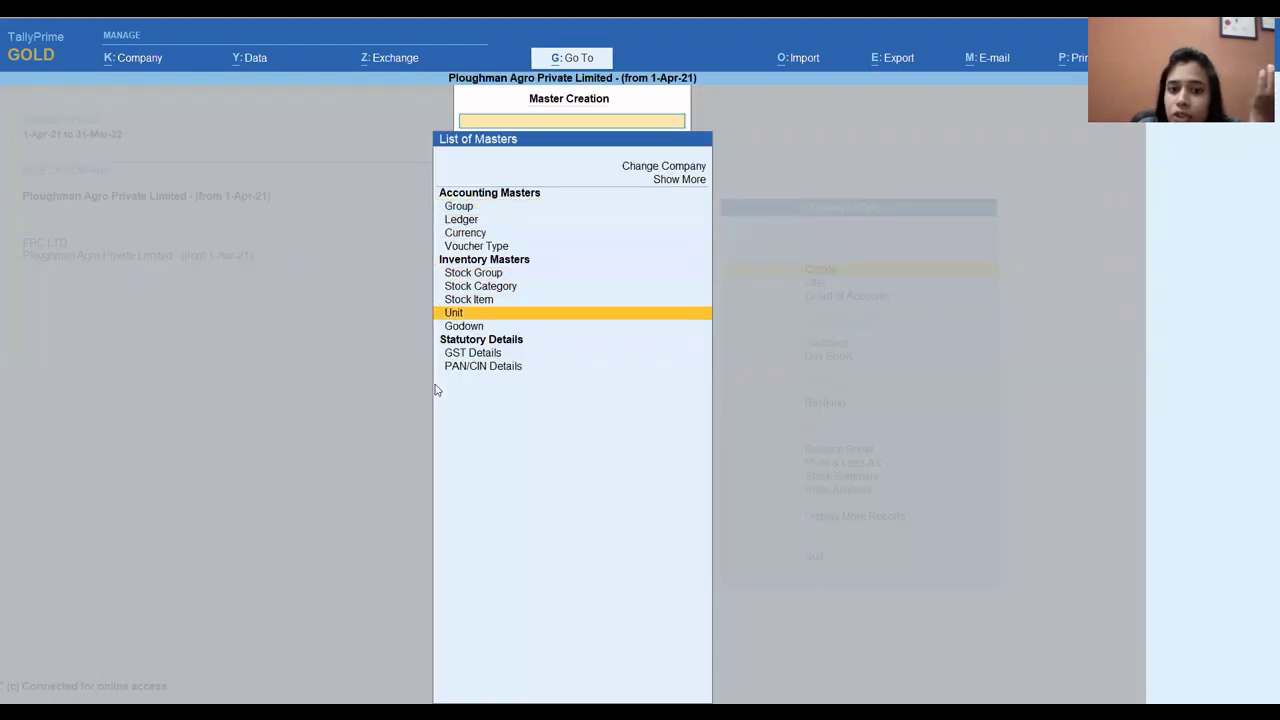
pyautogui.press('Down')
pyautogui.press('Down')
pyautogui.press('Return')
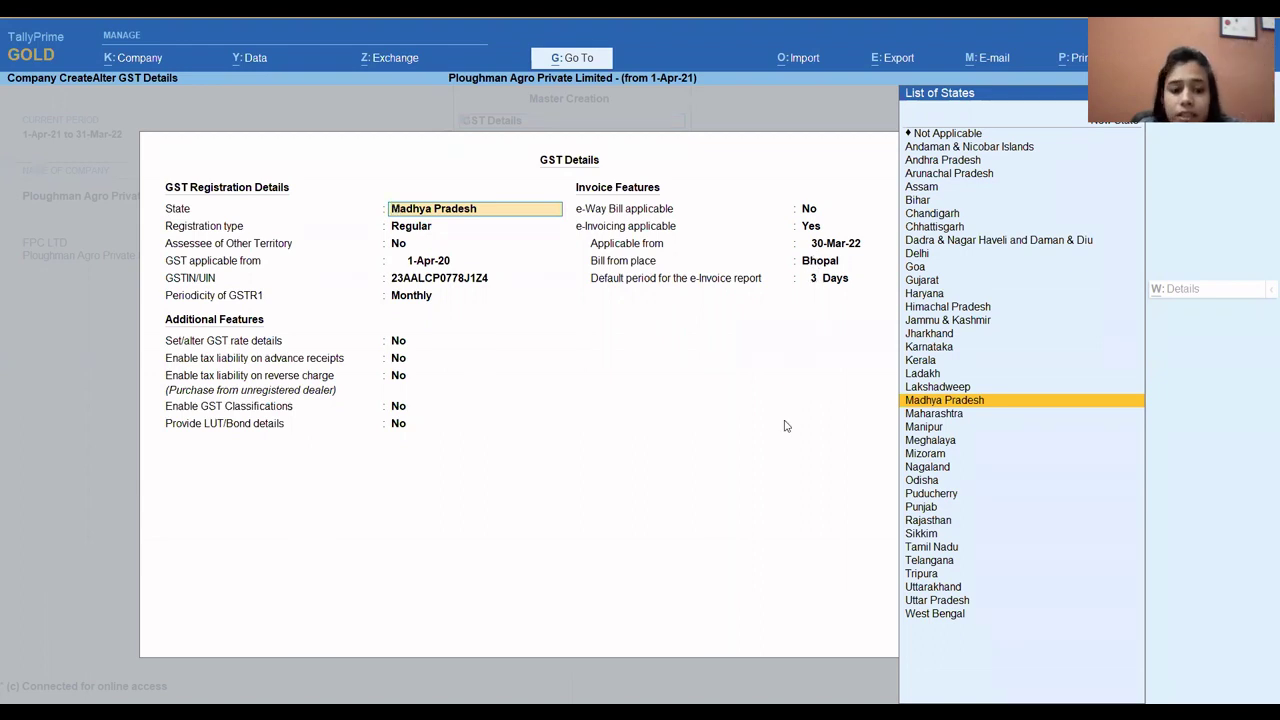
pyautogui.press('Escape')
pyautogui.press('Escape')
pyautogui.press('y')
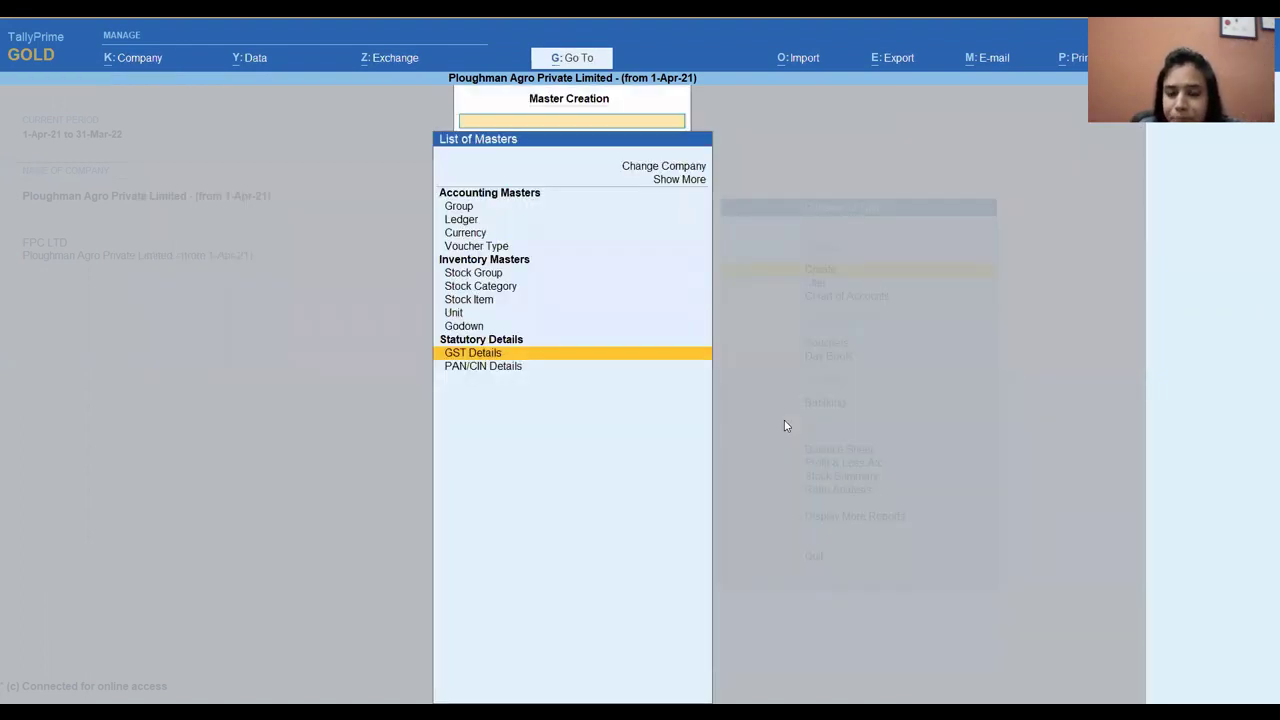
pyautogui.press('Escape')
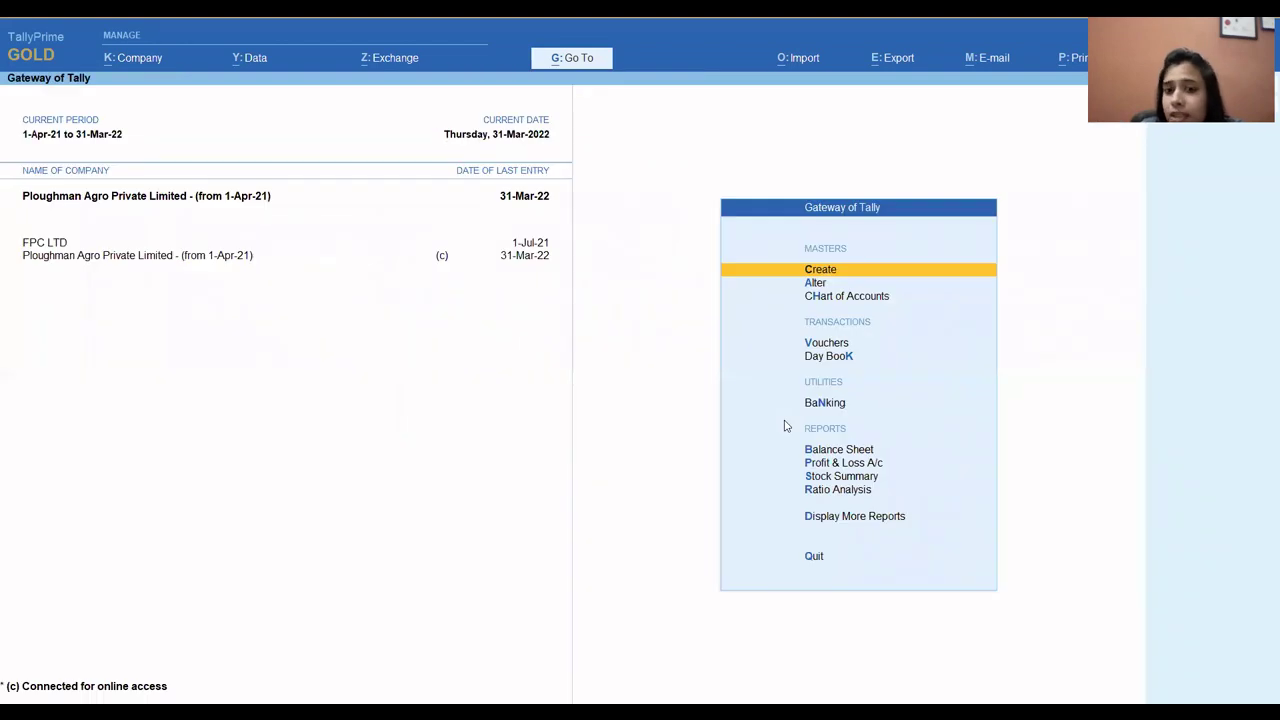
# Open Sales voucher B2 from the Day Book in alteration, passing the DCH Cotton Bales line
pyautogui.press('Down')
pyautogui.press('Down')
pyautogui.press('Down')
pyautogui.press('Down')
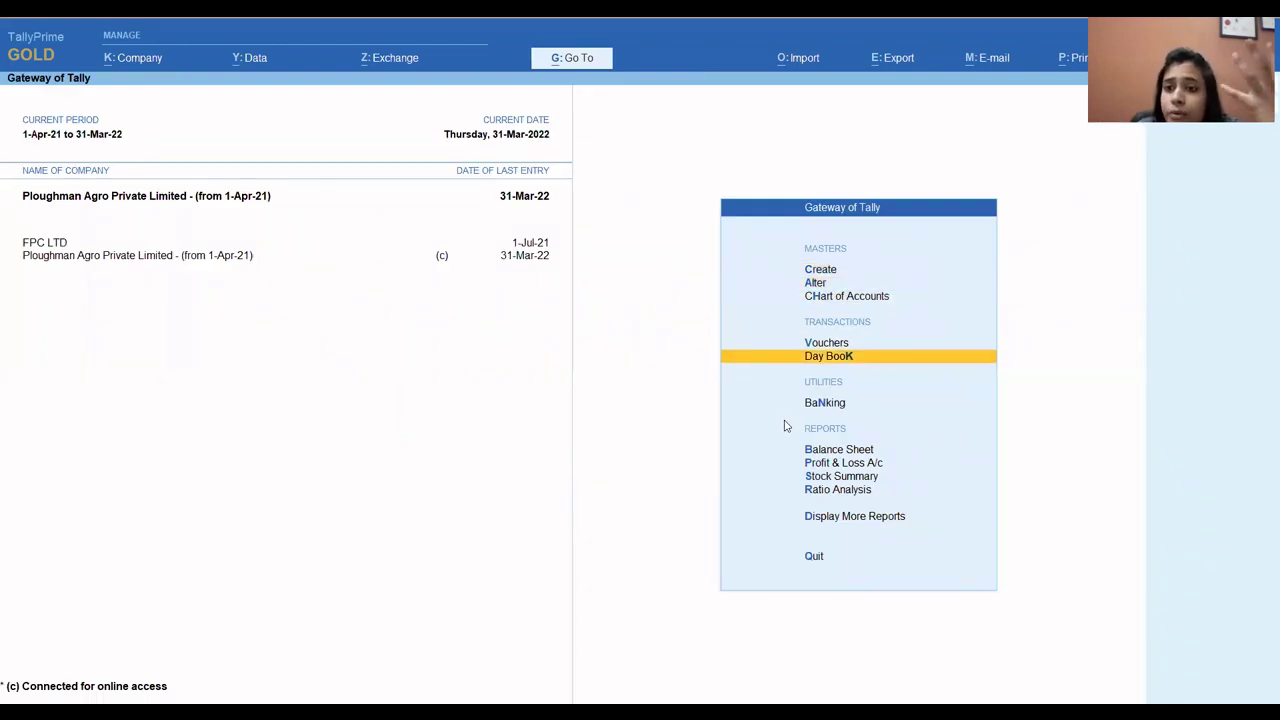
pyautogui.press('Return')
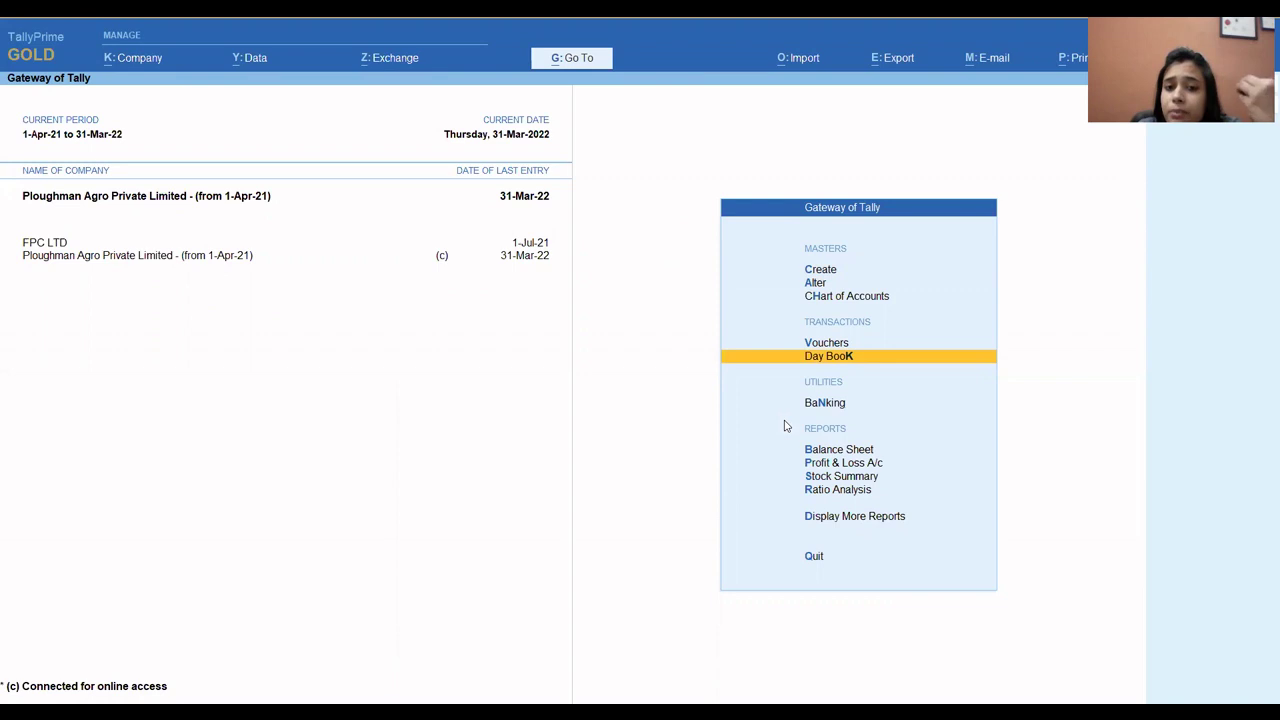
pyautogui.press('Down')
pyautogui.press('Down')
pyautogui.press('Down')
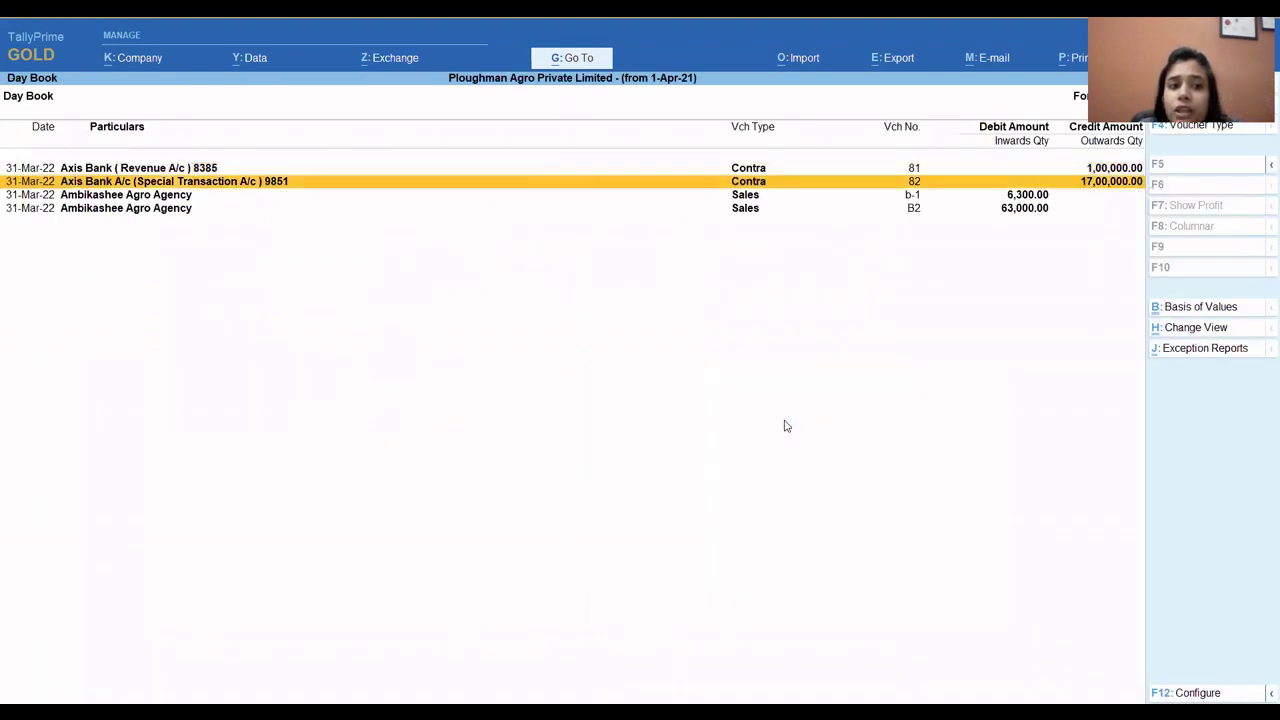
pyautogui.press('Return')
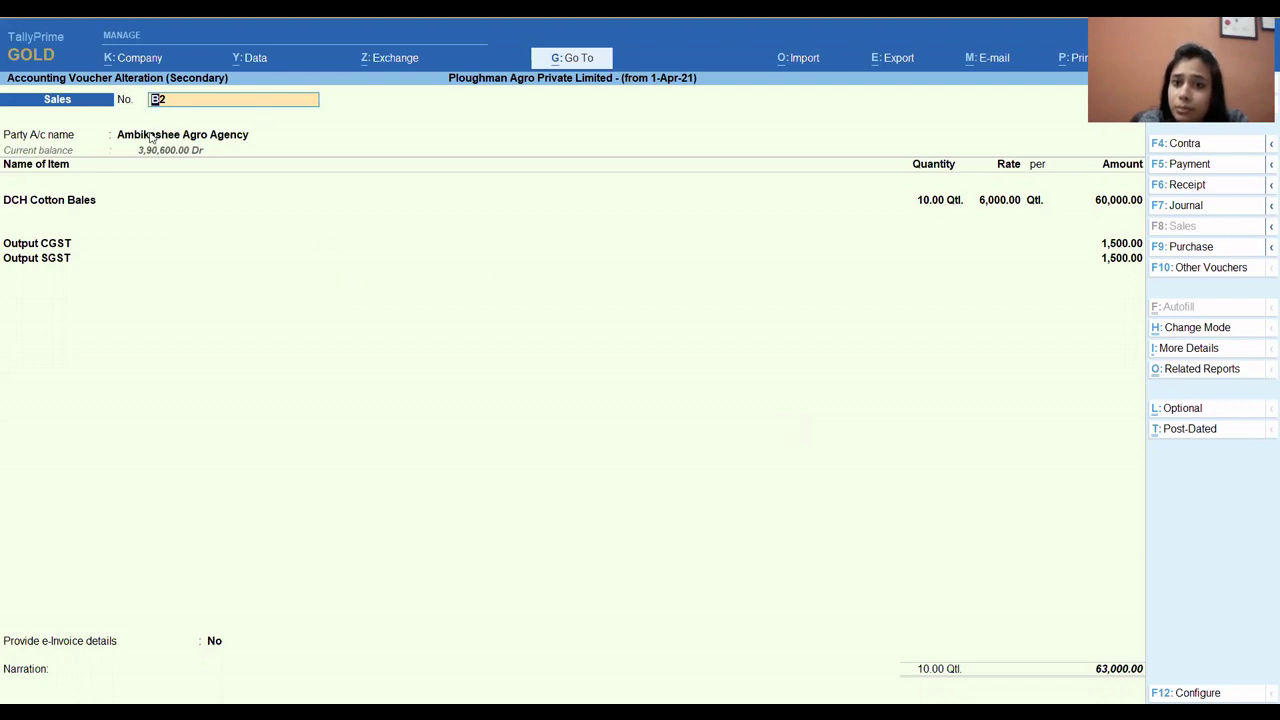
pyautogui.press('Return')
pyautogui.press('Return')
pyautogui.press('Return')
pyautogui.press('Return')
pyautogui.press('Return')
pyautogui.press('Return')
pyautogui.press('Return')
pyautogui.press('Return')
pyautogui.press('Return')
pyautogui.press('Return')
pyautogui.press('Return')
pyautogui.press('Return')
pyautogui.press('Return')
pyautogui.press('Return')
pyautogui.press('Return')
pyautogui.press('Return')
pyautogui.press('Return')
pyautogui.press('Return')
pyautogui.press('Return')
pyautogui.press('Return')
pyautogui.press('Return')
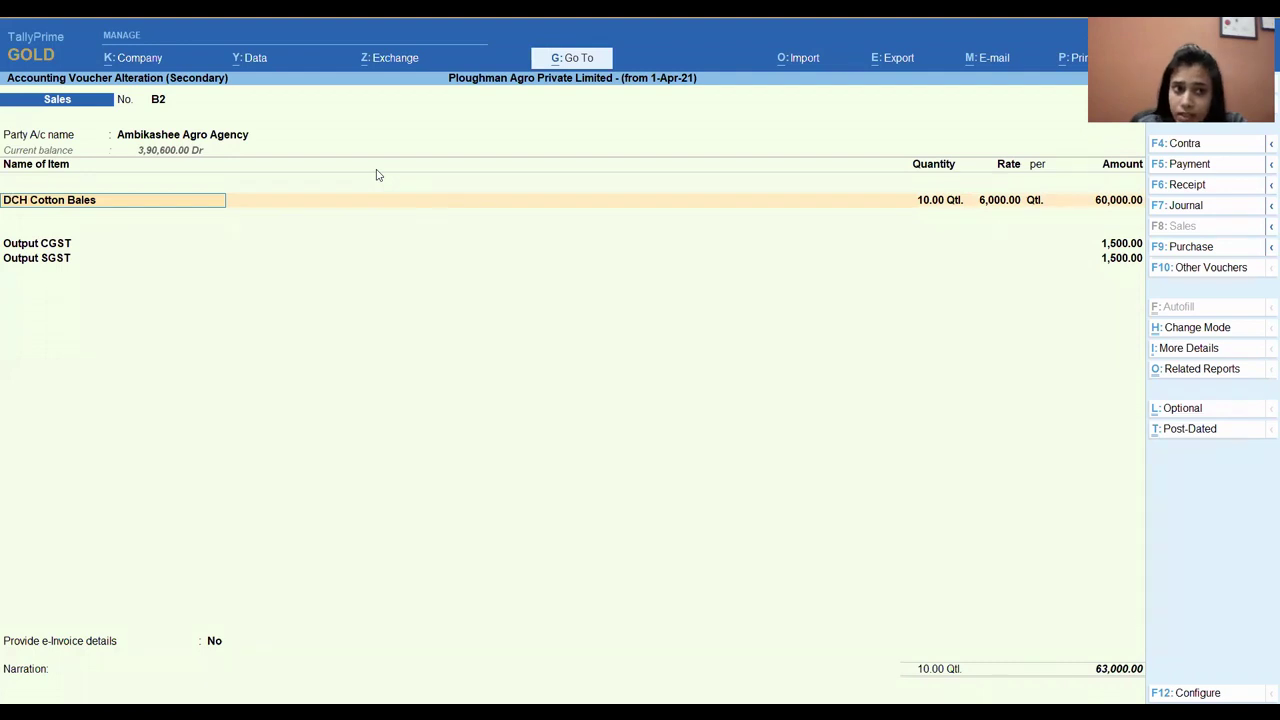
pyautogui.press('Return')
pyautogui.press('Return')
pyautogui.press('Return')
pyautogui.press('Return')
pyautogui.press('Return')
pyautogui.press('Return')
pyautogui.press('Return')
pyautogui.press('Return')
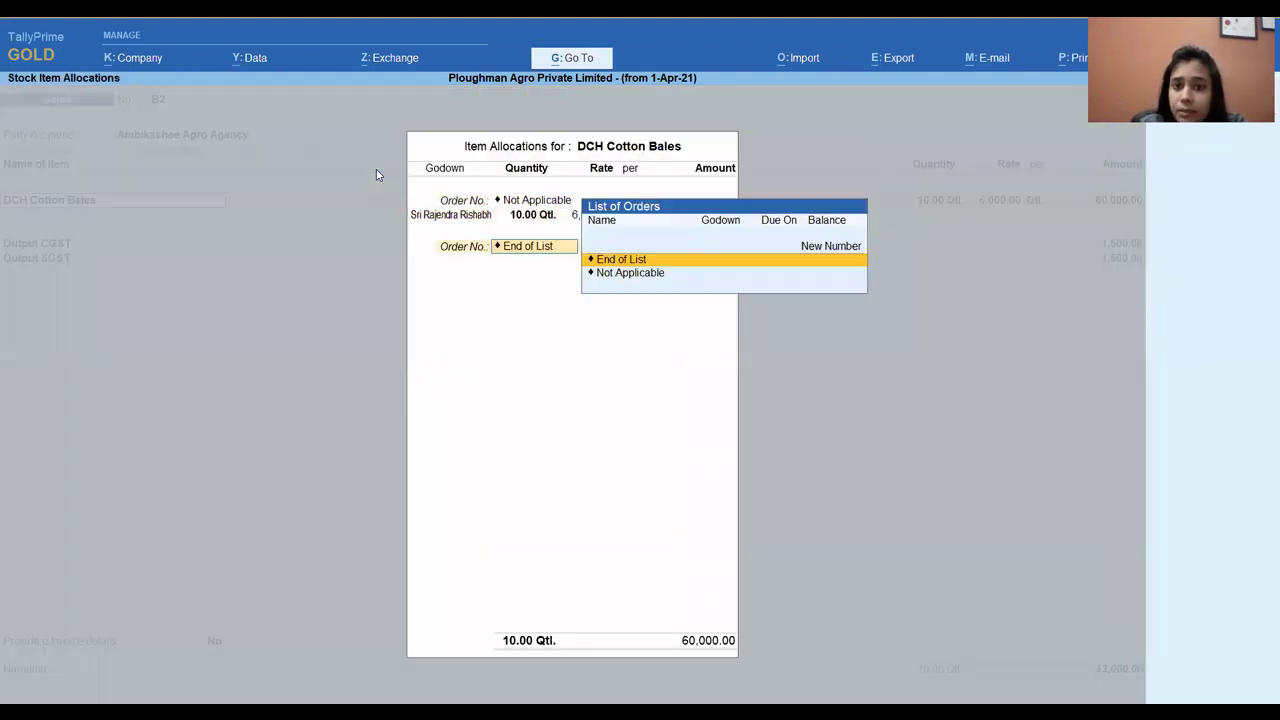
# Set Provide e-Invoice details to Yes on voucher B2, keeping Bhopal as bill-to and ship-to place
pyautogui.press('Return')
pyautogui.press('Return')
pyautogui.press('Return')
pyautogui.press('Return')
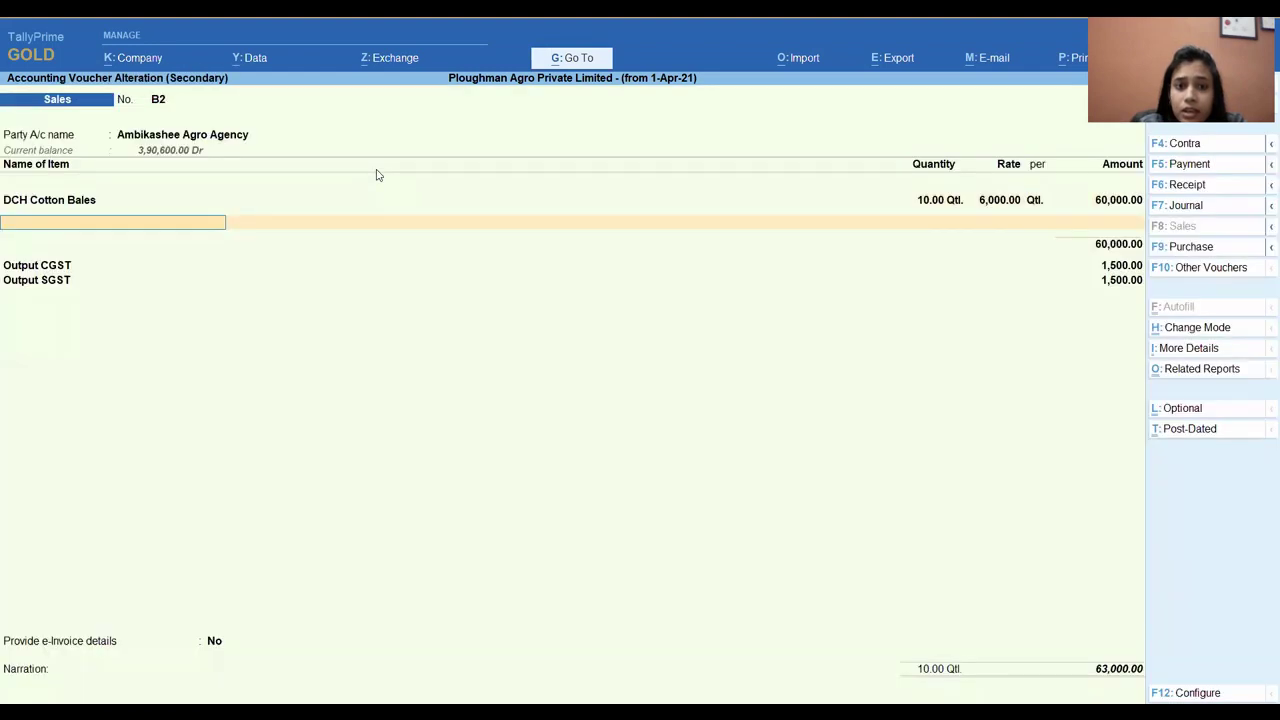
pyautogui.press('Return')
pyautogui.press('Return')
pyautogui.press('Return')
pyautogui.press('Return')
pyautogui.press('Return')
pyautogui.press('Return')
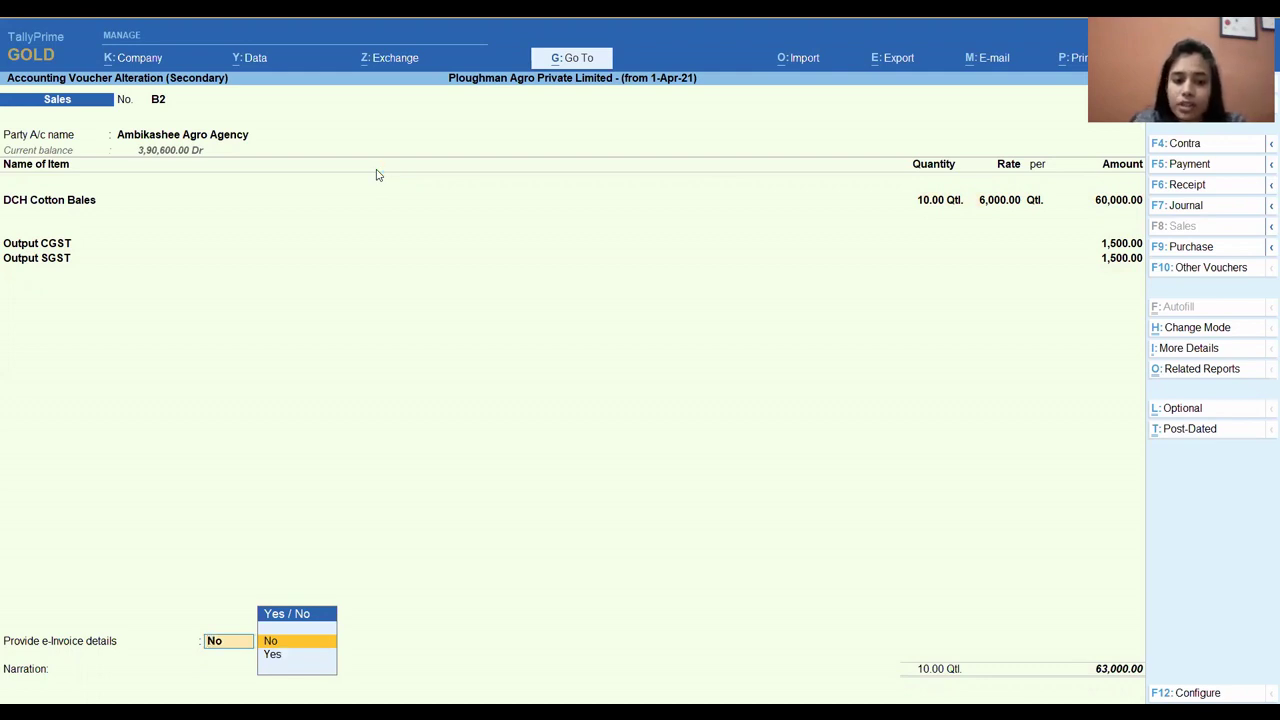
pyautogui.press('Down')
pyautogui.press('Return')
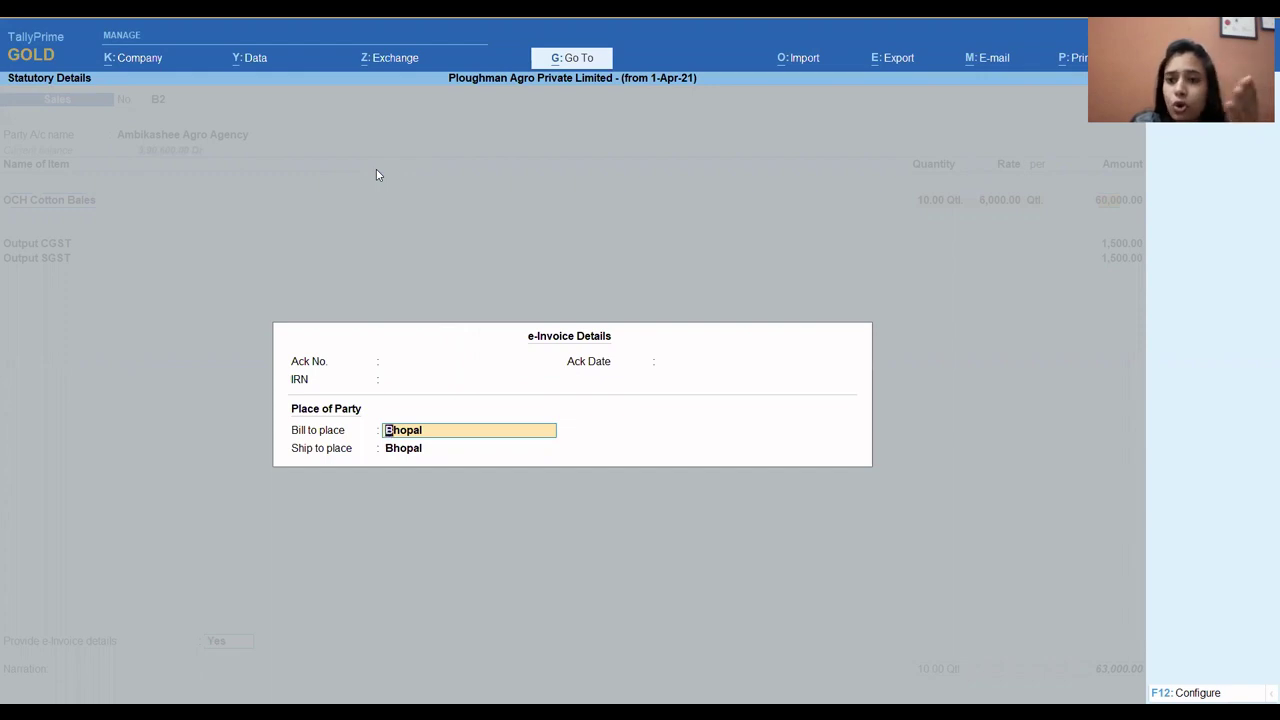
pyautogui.press('Return')
pyautogui.press('Return')
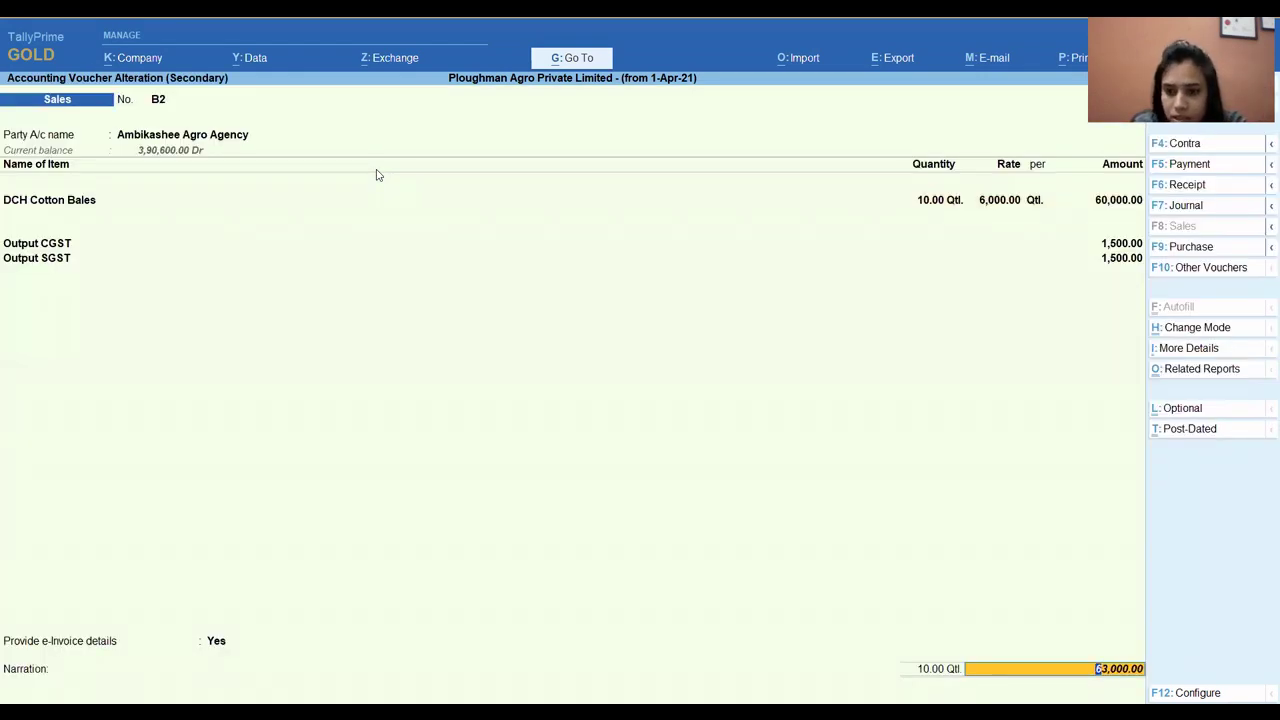
pyautogui.press('Return')
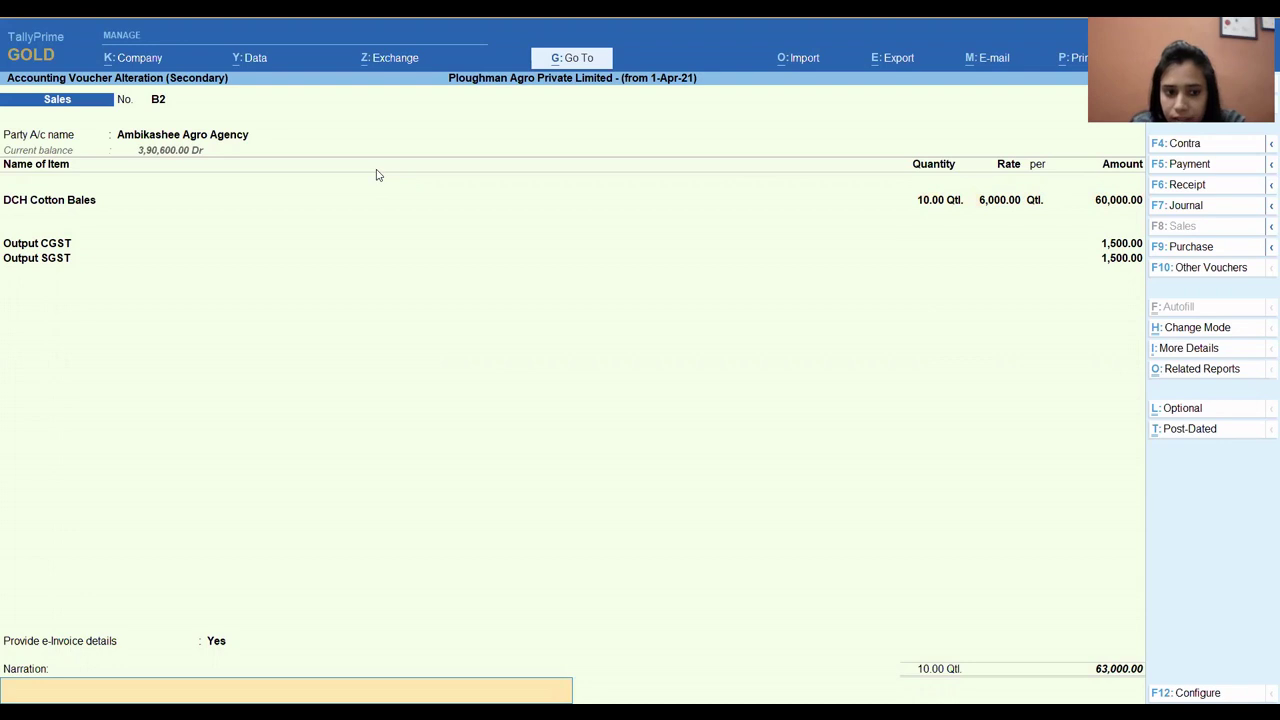
pyautogui.press('Return')
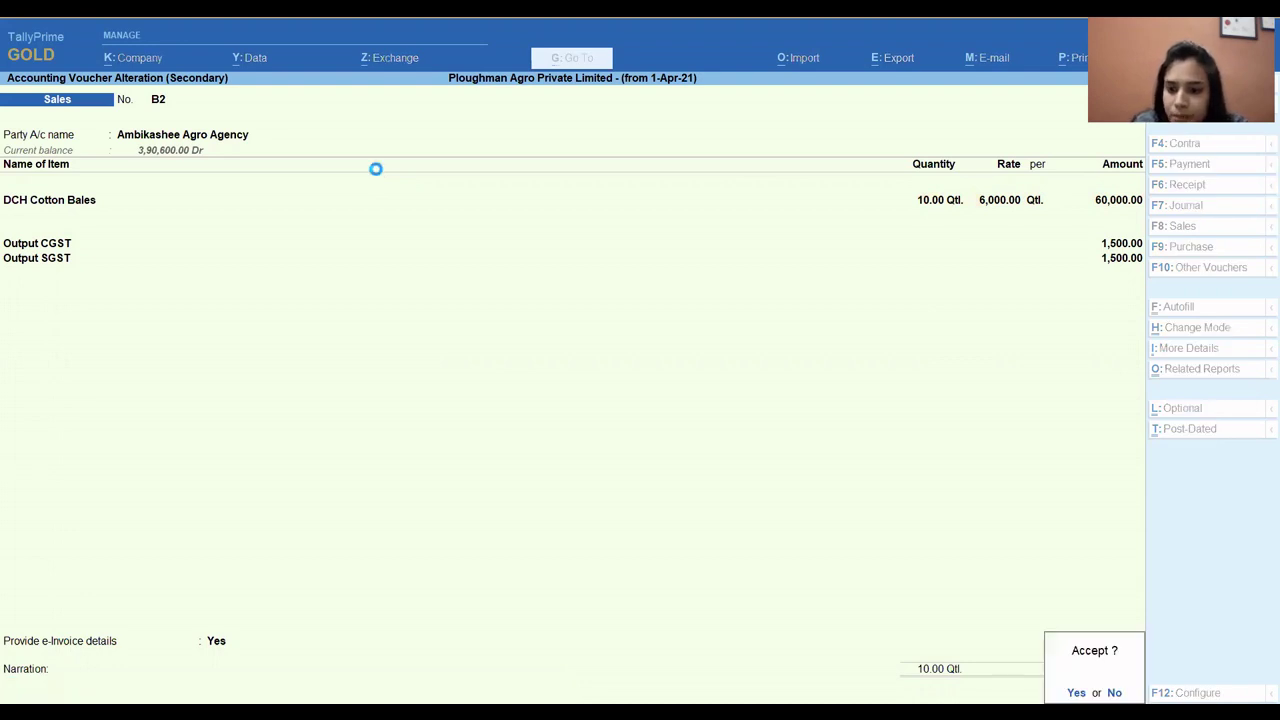
# Accept Sales voucher B2 and generate its e-invoice, then return to the portal's Dash Board
pyautogui.press('Return')
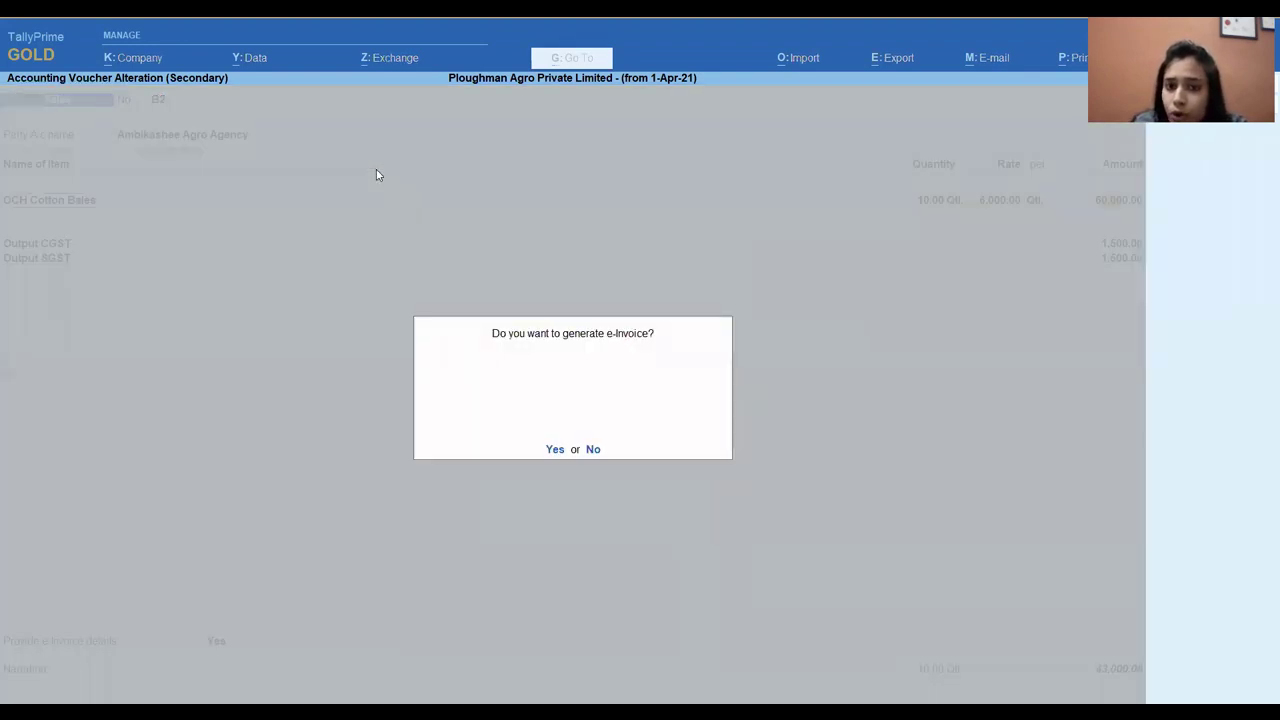
pyautogui.press('Return')
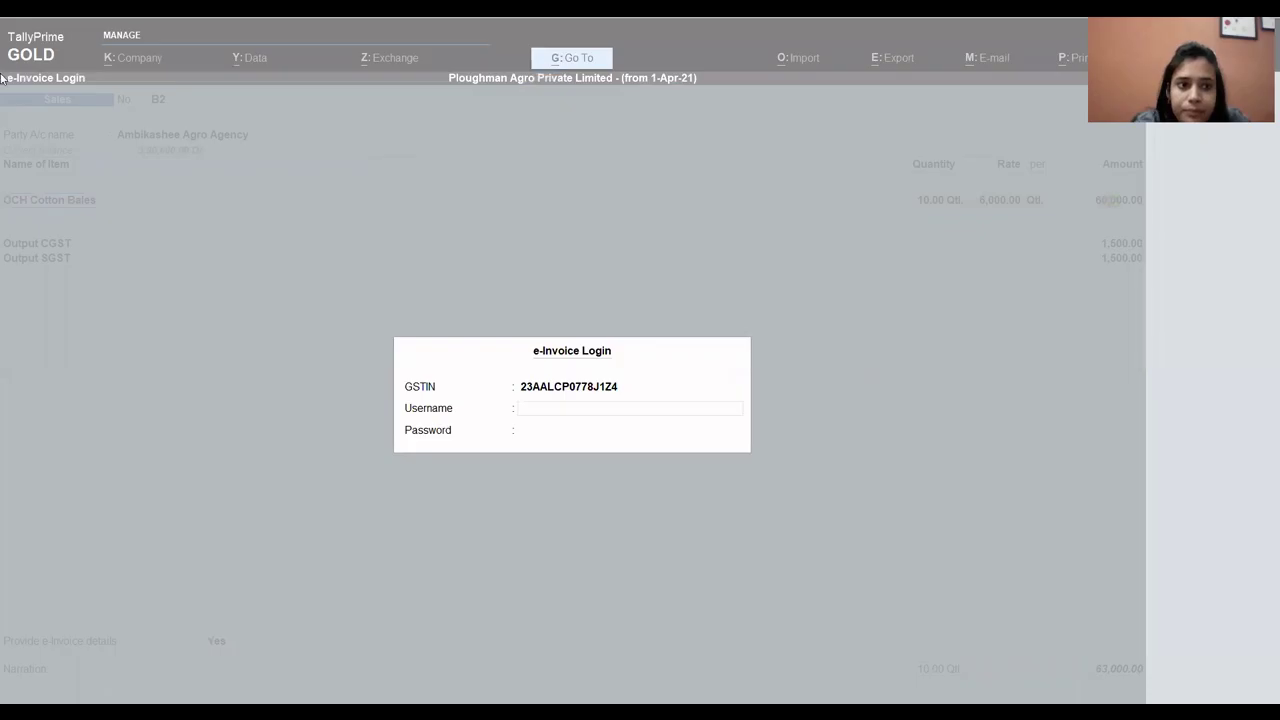
pyautogui.hotkey('alt', 'Tab')
pyautogui.click(23, 178)
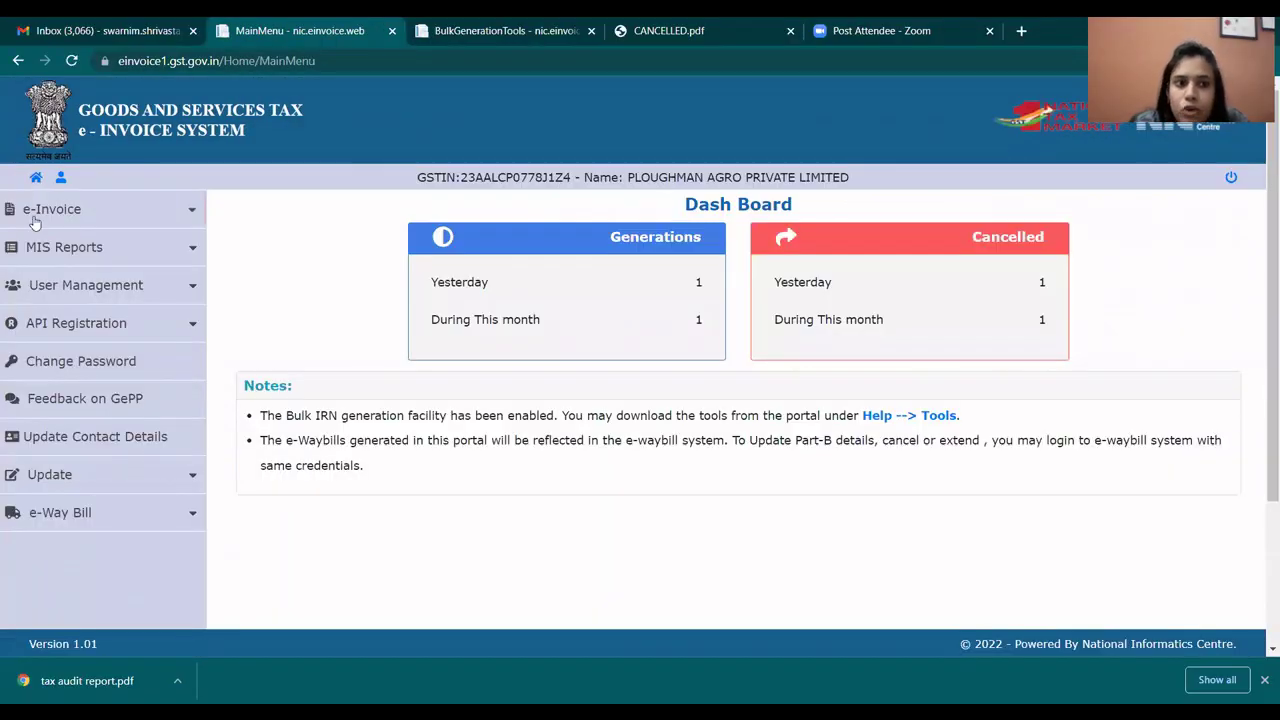
# Choose API Registration > User Credentials > Create API User and acknowledge the OTP-sent alert
pyautogui.click(44, 323)
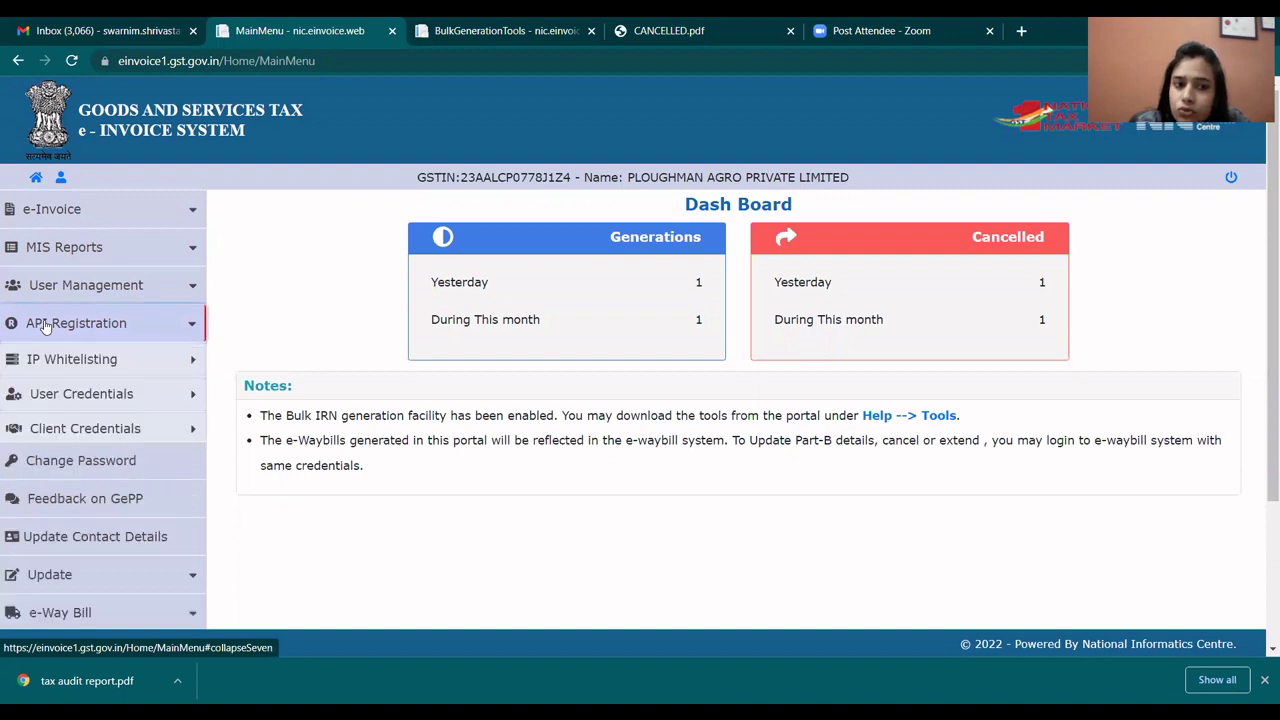
pyautogui.click(63, 405)
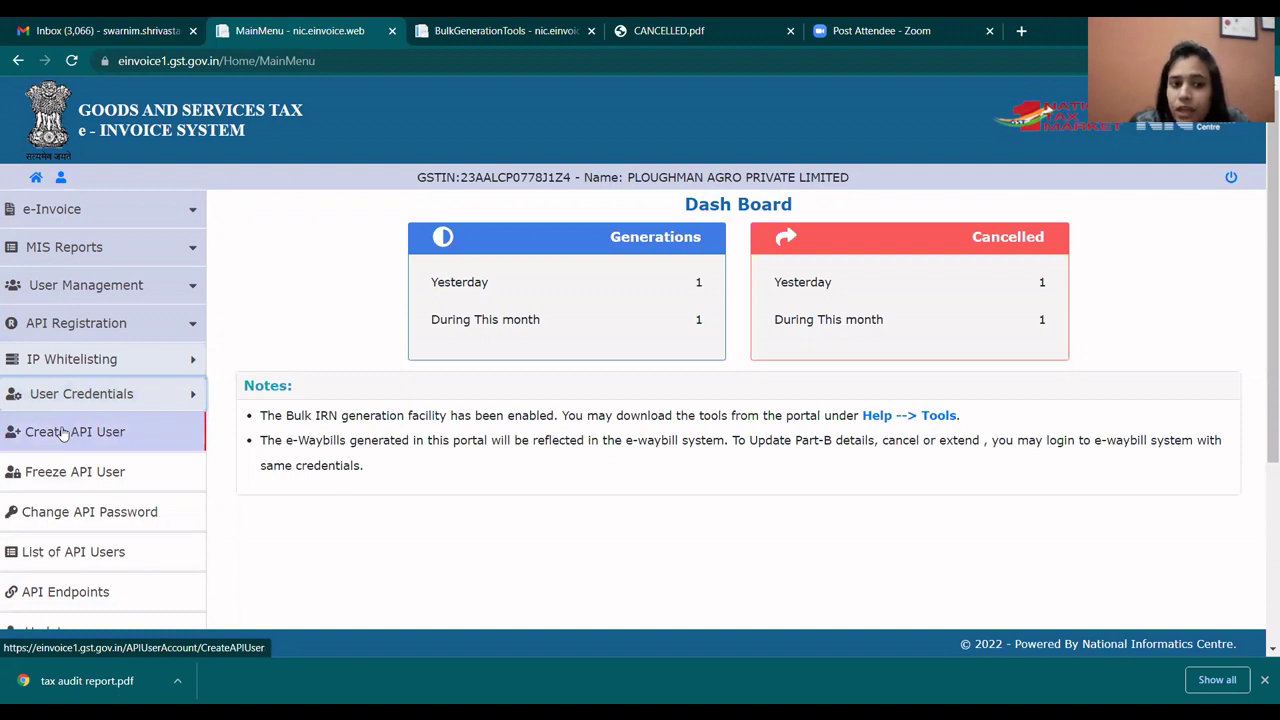
pyautogui.click(62, 432)
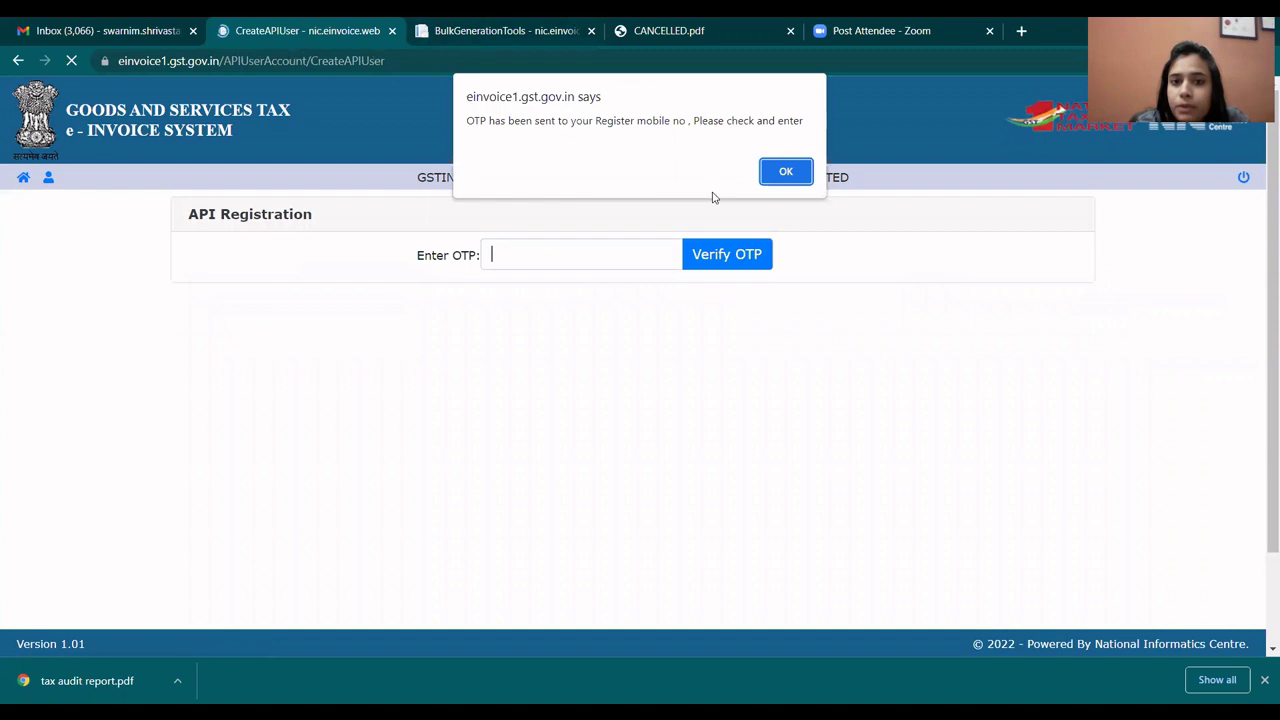
pyautogui.click(800, 176)
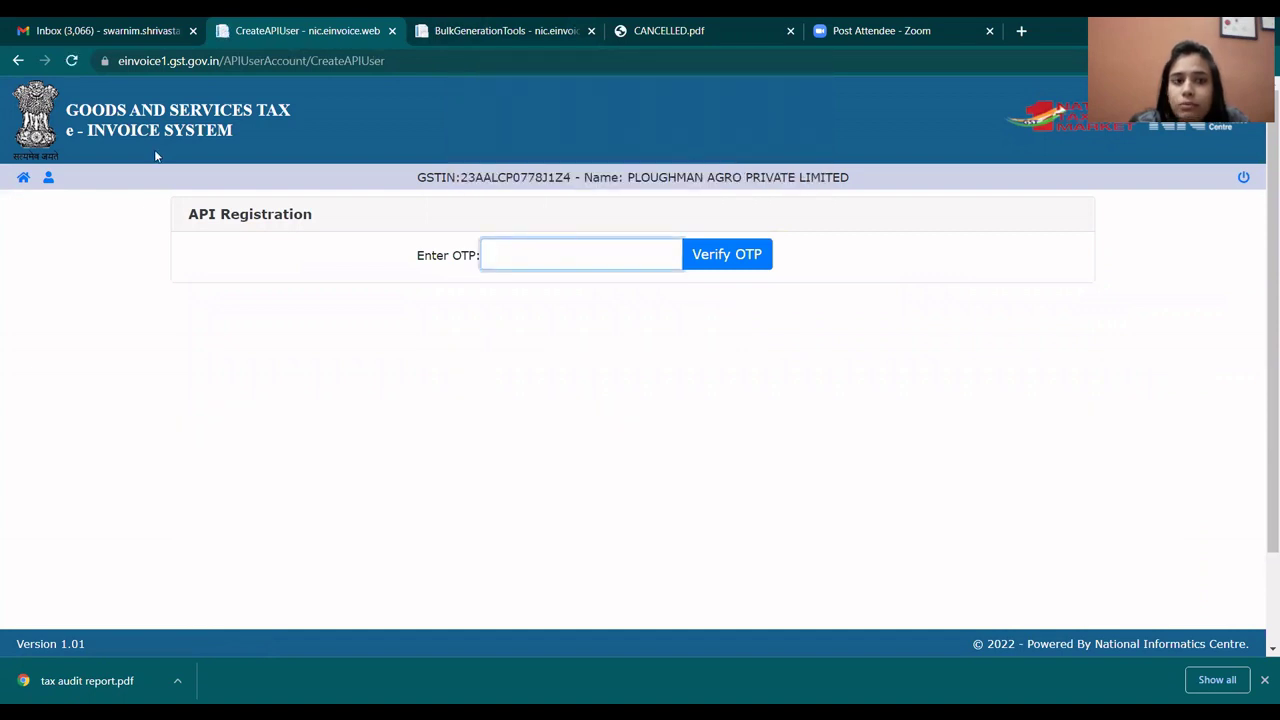
# Go back to the portal Dash Board, then bring TallyPrime's e-Invoice Login forward
pyautogui.click(26, 186)
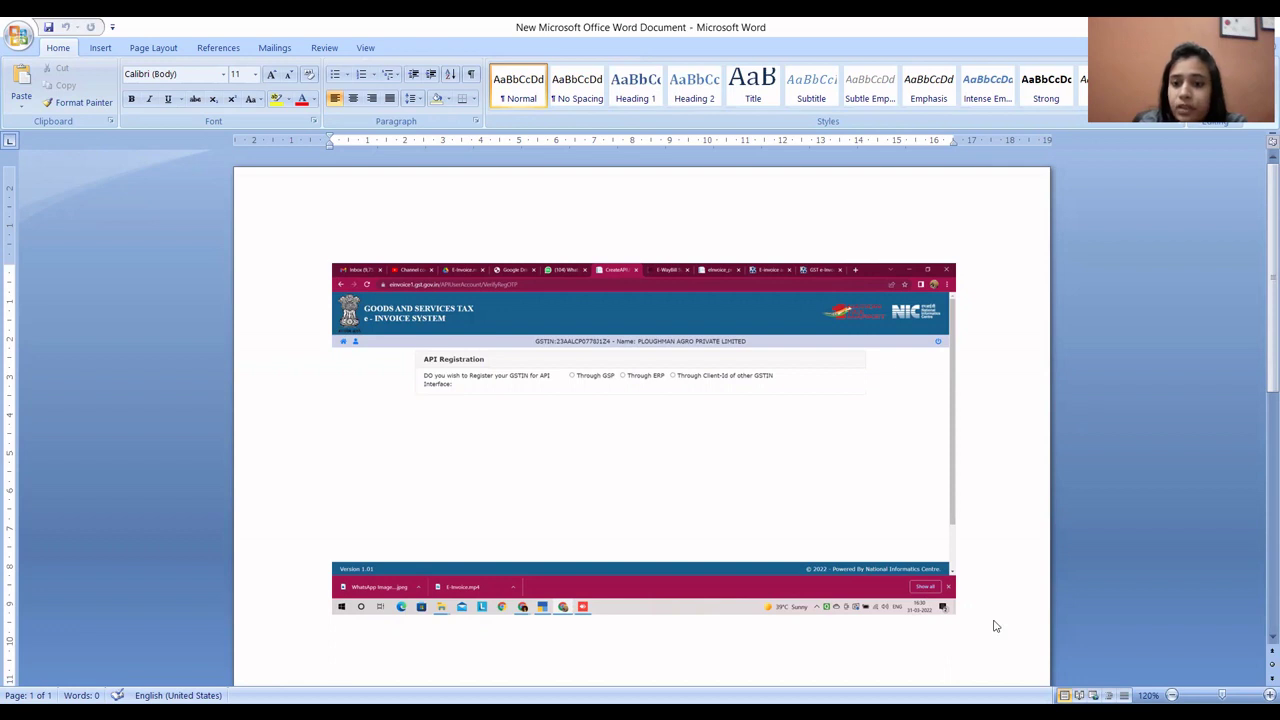
pyautogui.hotkey('alt', 'Tab')
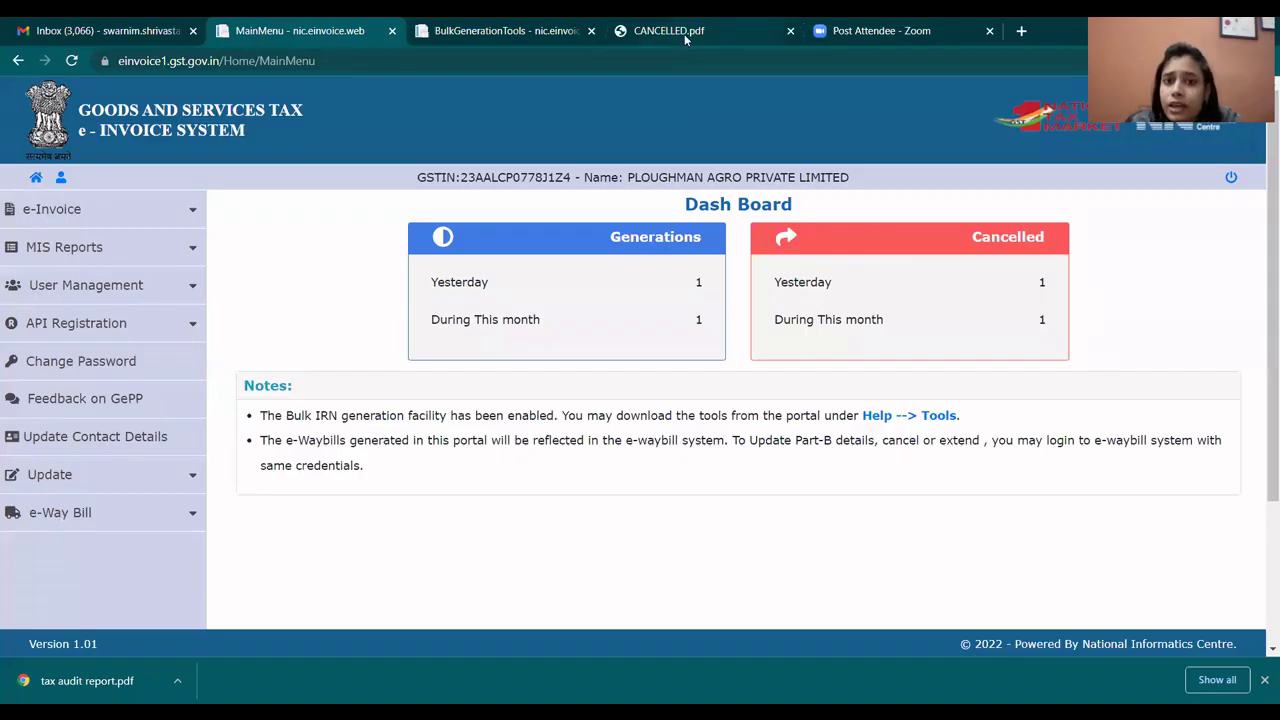
# Glance at the CANCELLED.pdf invoice, then go to e-Invoice > Cancel from the portal dashboard
pyautogui.click(684, 34)
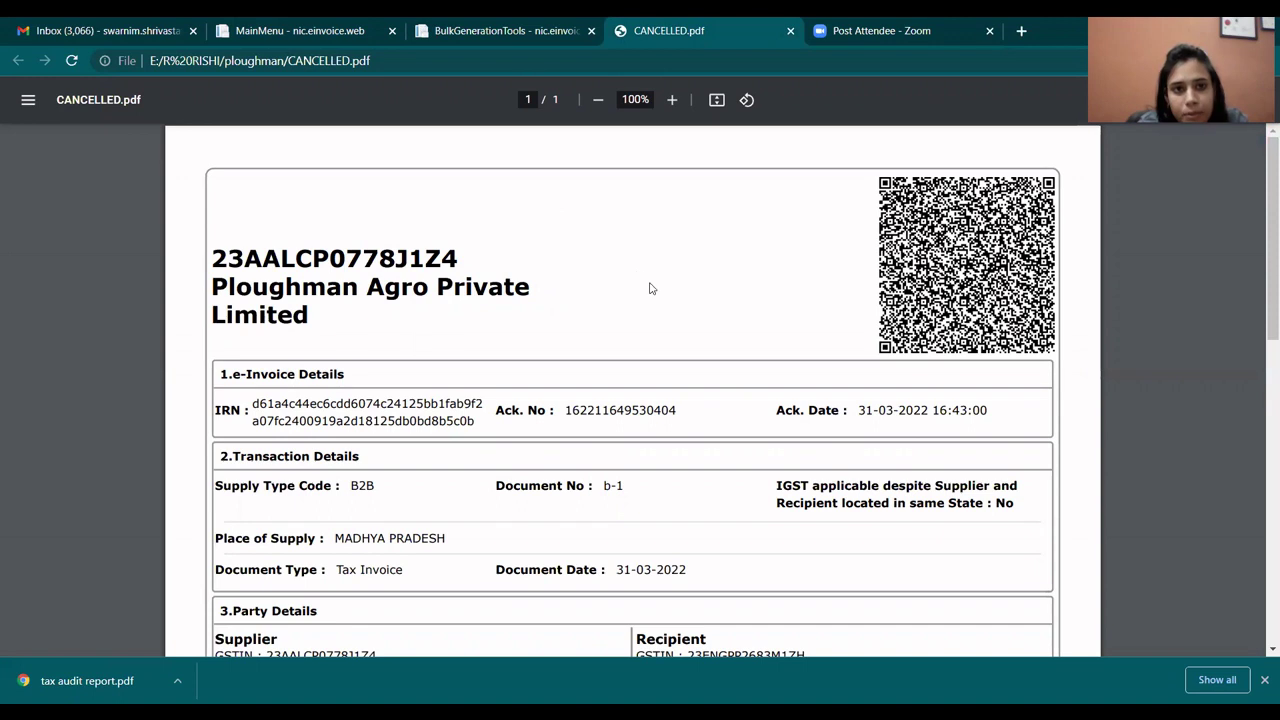
pyautogui.click(305, 31)
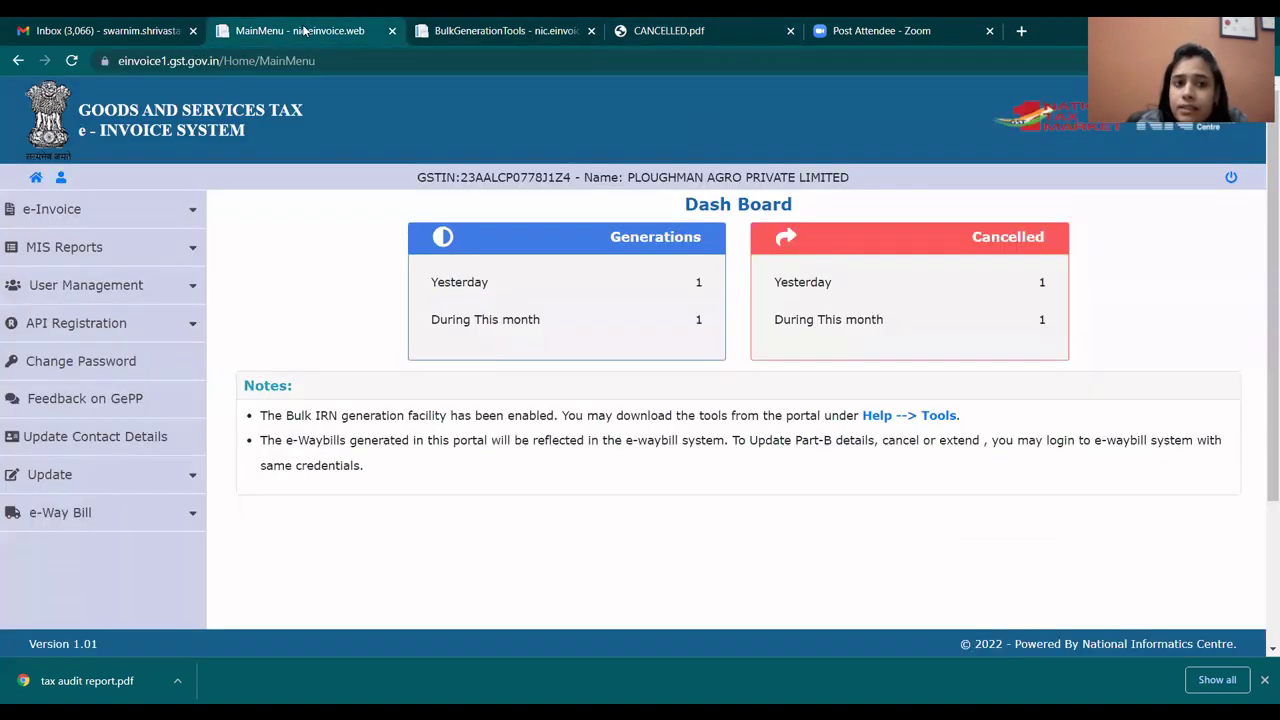
pyautogui.click(180, 212)
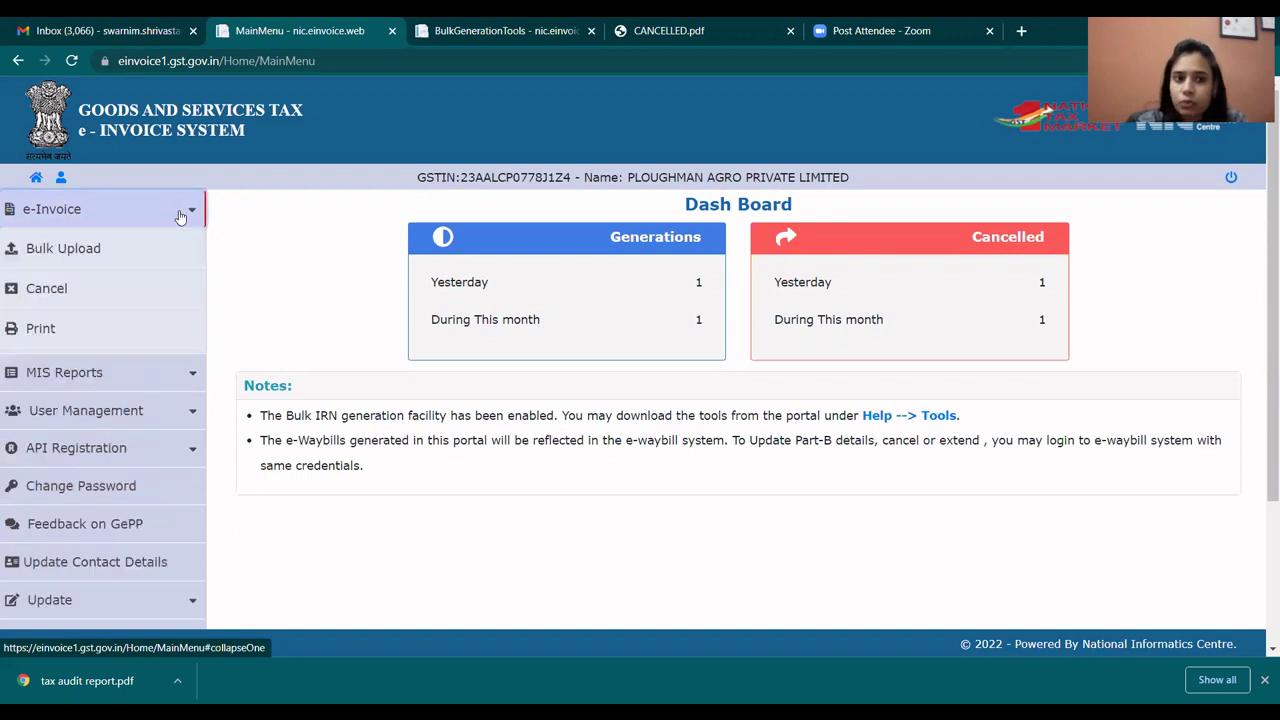
pyautogui.click(68, 288)
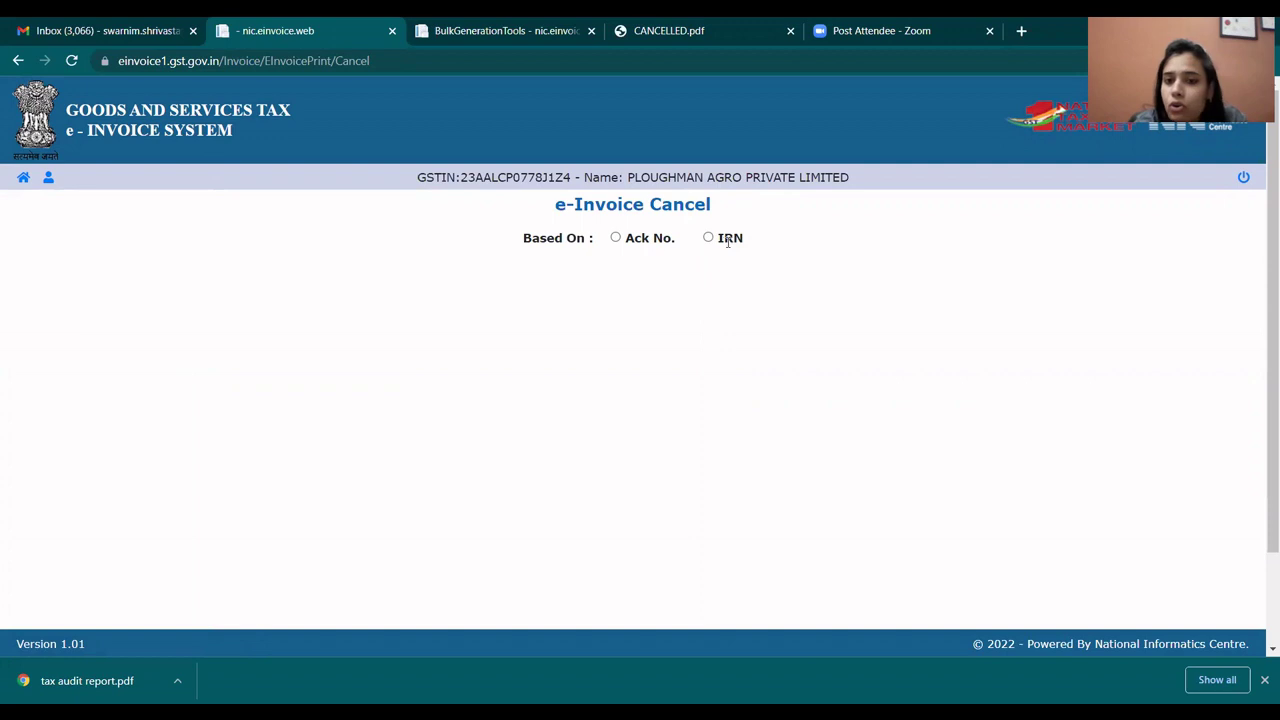
# Choose cancellation by Ack No., then cycle through the tabs ending on CANCELLED.pdf
pyautogui.click(617, 241)
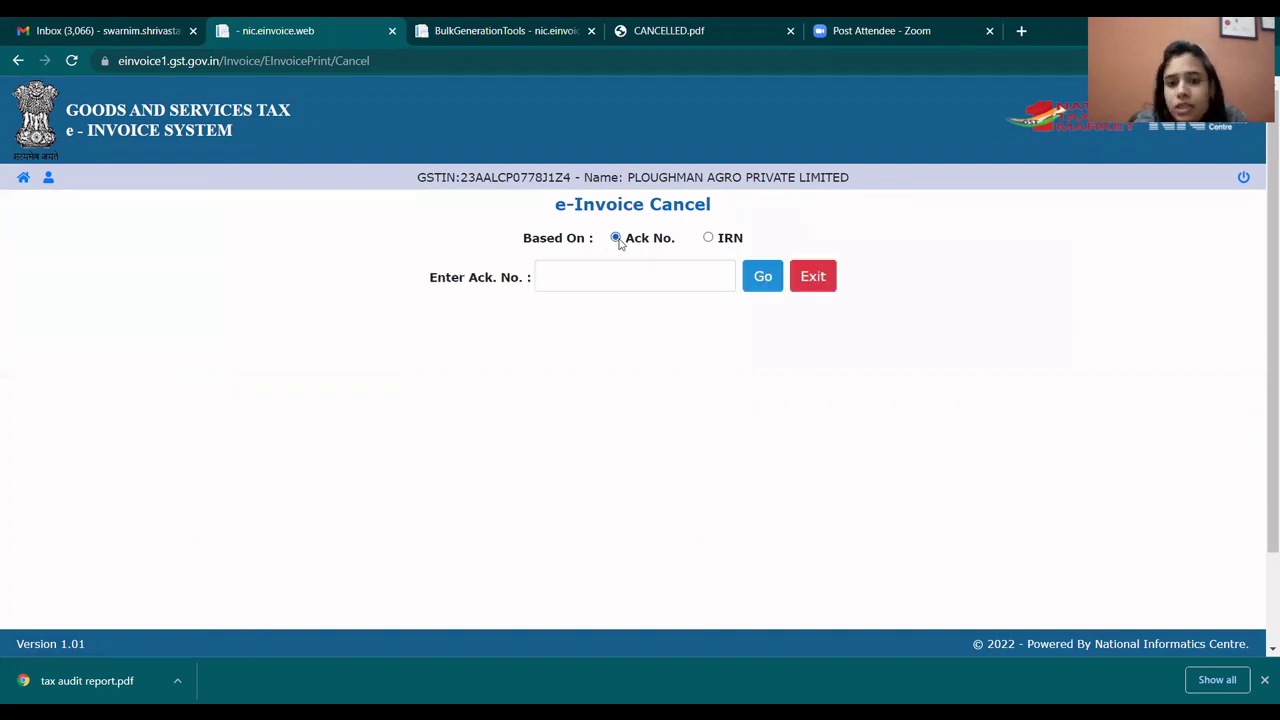
pyautogui.click(668, 32)
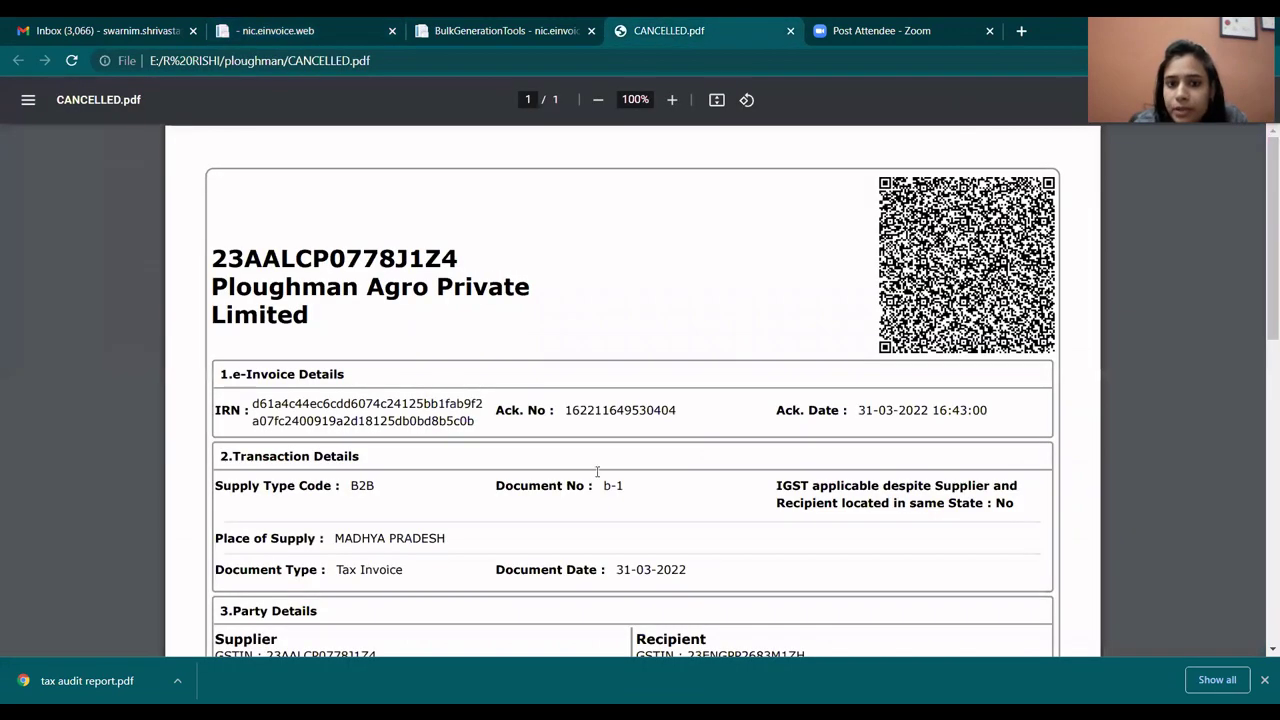
pyautogui.click(476, 26)
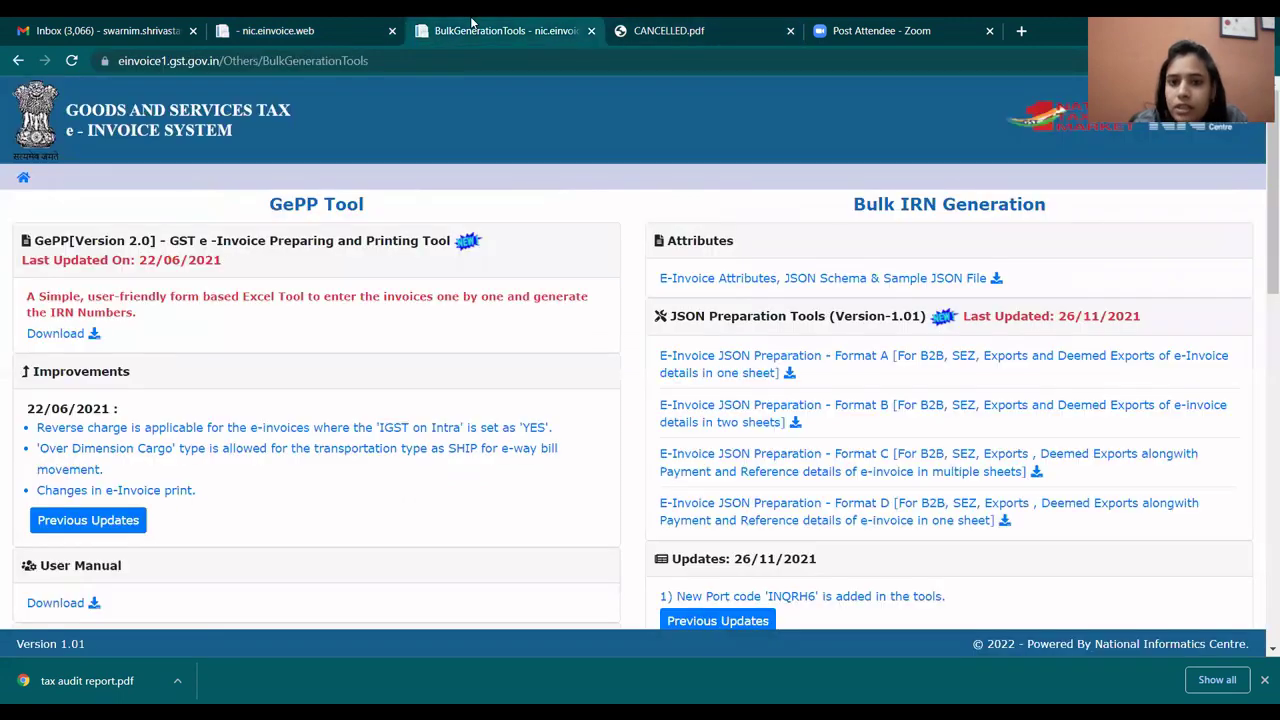
pyautogui.click(283, 27)
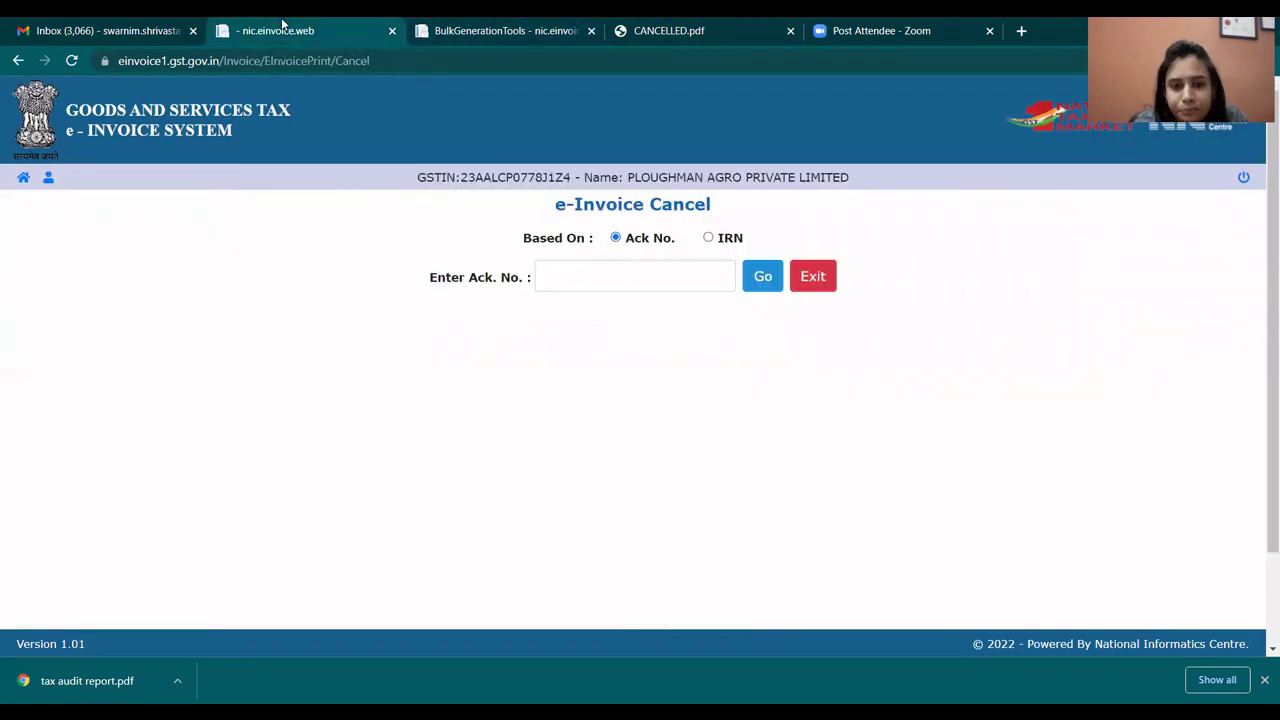
pyautogui.click(676, 24)
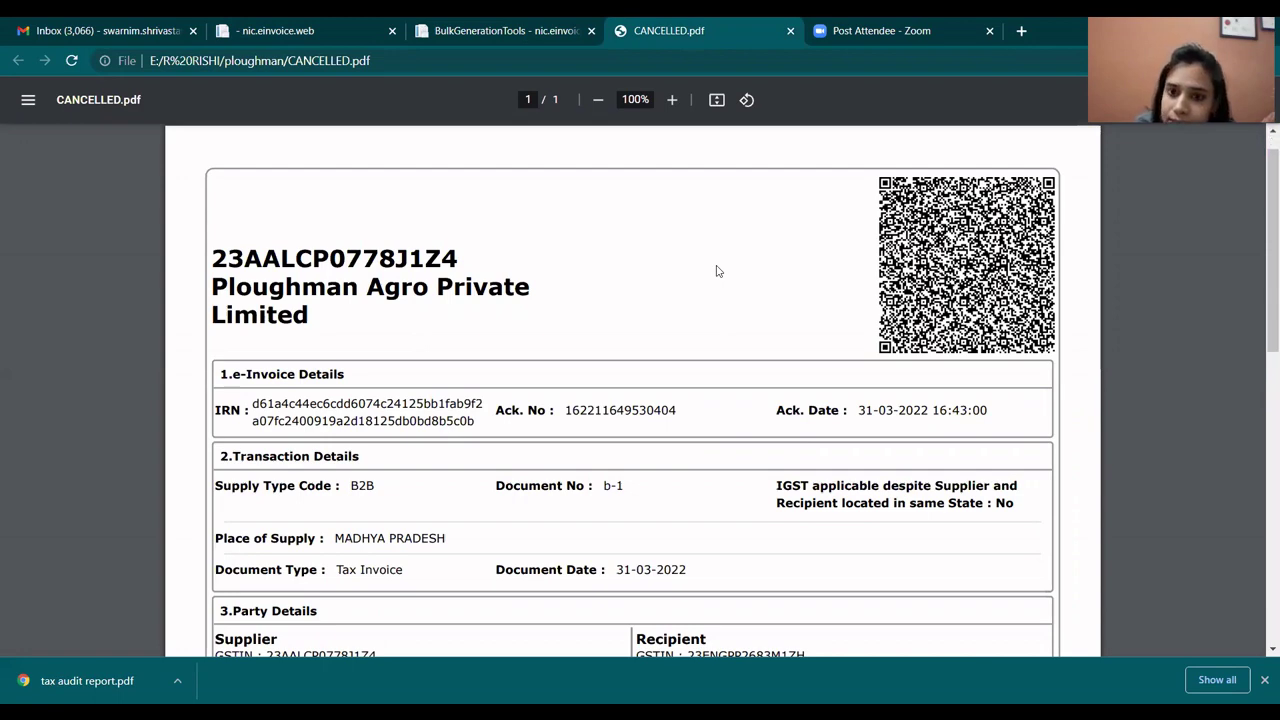
# Scroll CANCELLED.pdf down to the goods details, totals and CANCELLED watermark, then leave the PDF
pyautogui.scroll(-6, 716, 271)
pyautogui.scroll(-1, 716, 271)
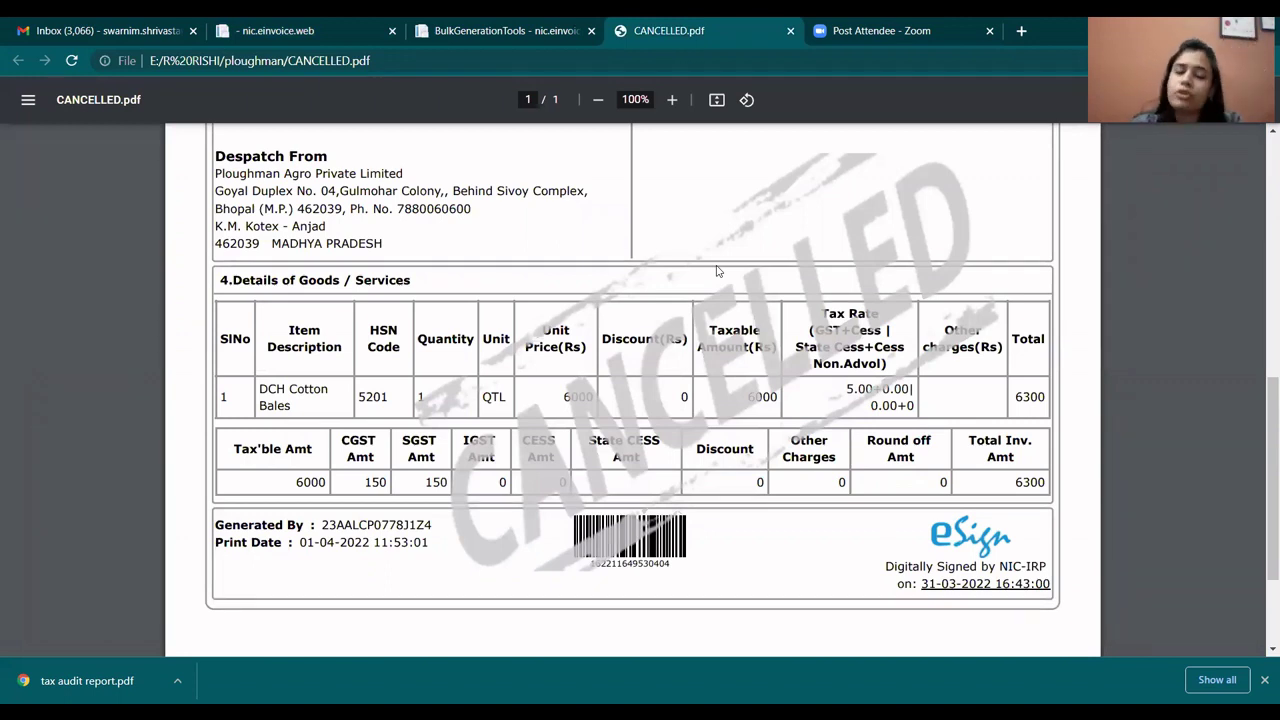
pyautogui.click(288, 22)
# On the Bulk Generation Tools page, choose Download for the GePP Version 2.0 tool
pyautogui.click(472, 30)
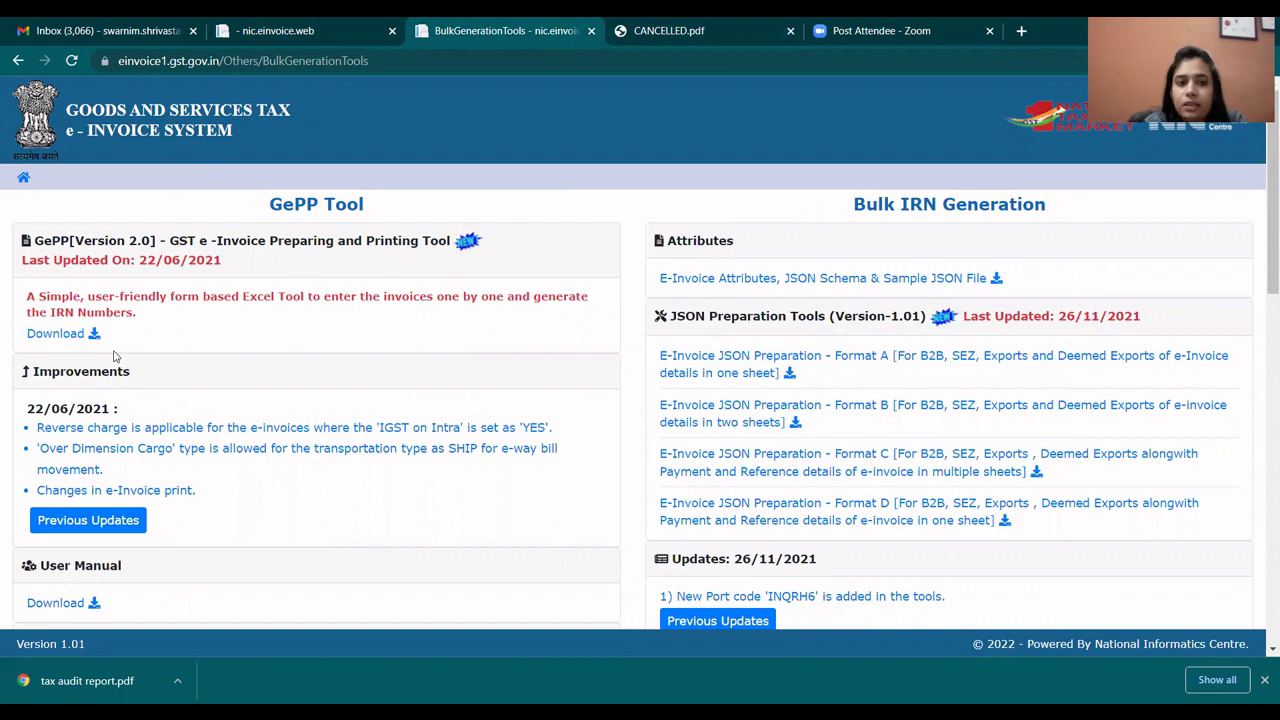
pyautogui.click(60, 334)
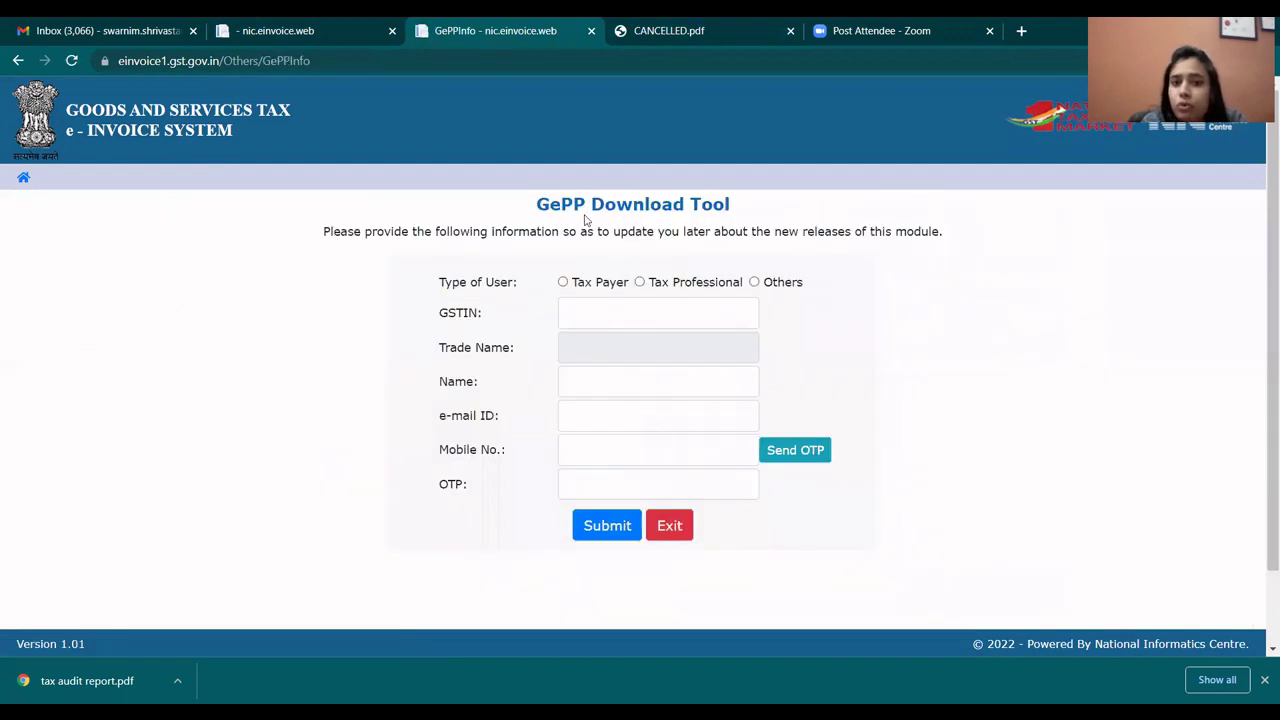